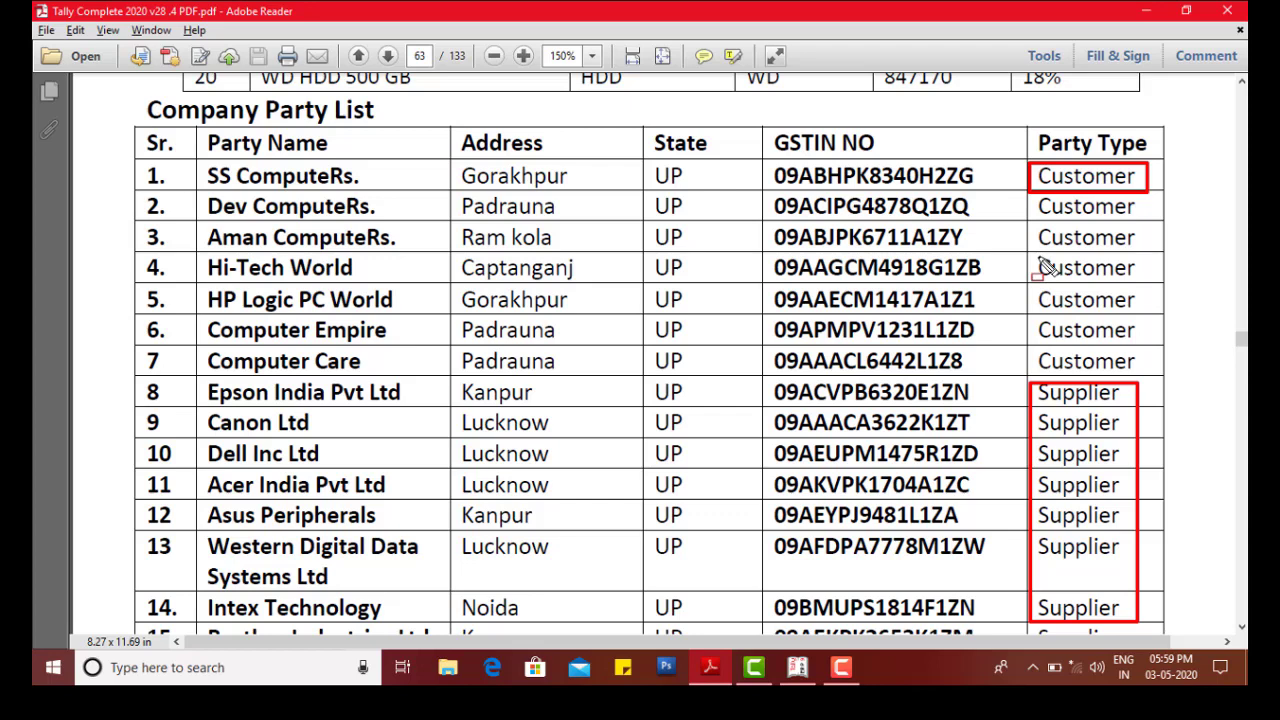
Step: Leave the Company Party List PDF and bring Tally.ERP 9's Gateway of Tally to the front
key(Escape)
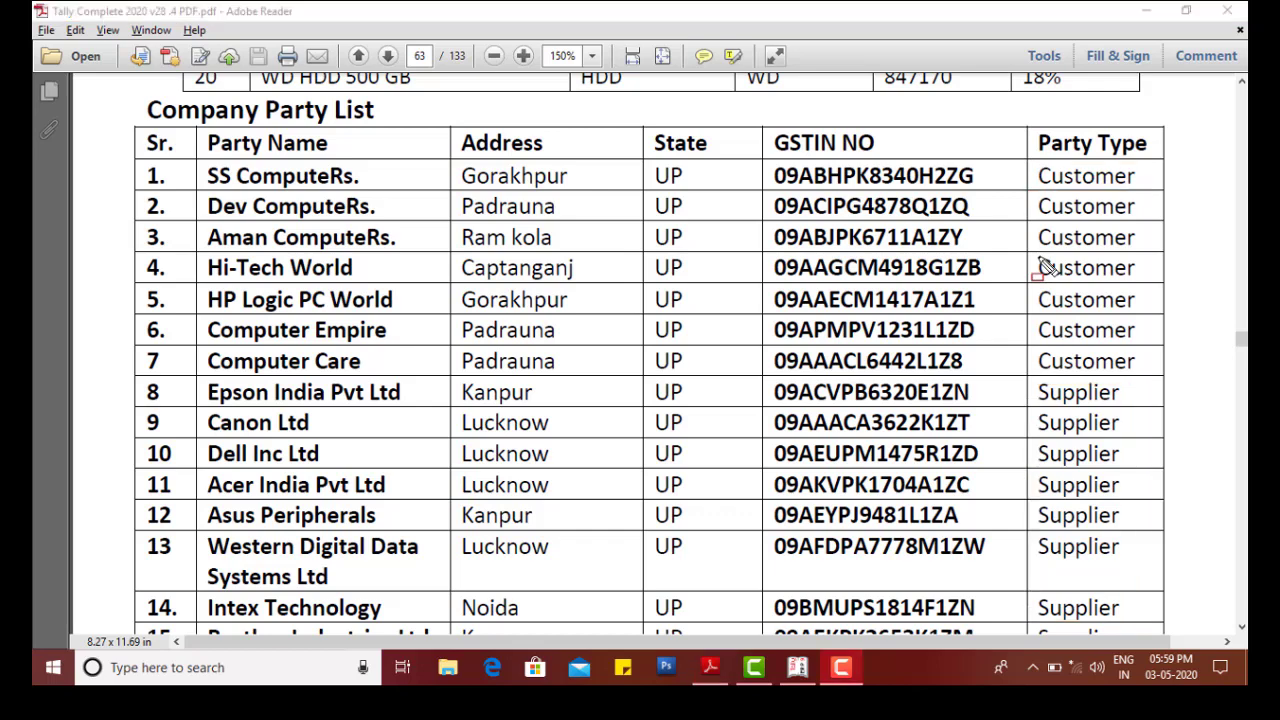
click(797, 667)
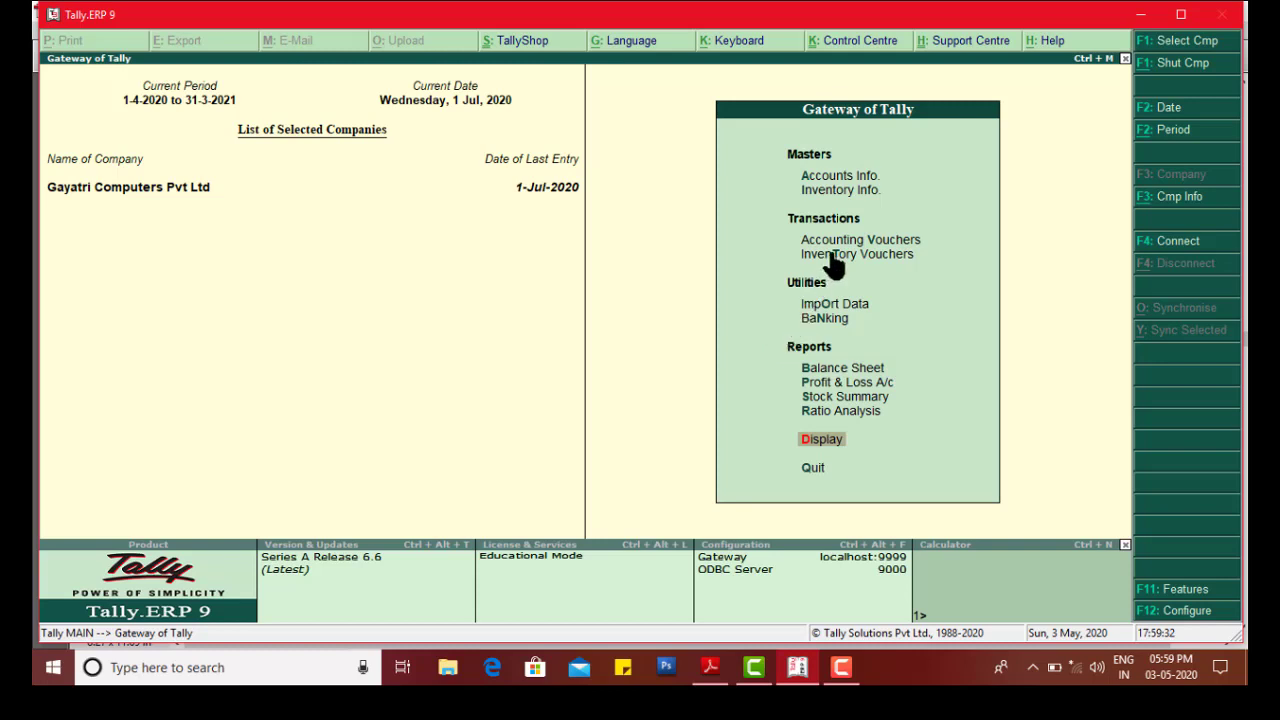
Step: Go to Accounts Info > Ledgers > Alter for the Select Ledger list, briefly checking the PDF
key(Up)
key(Up)
key(Up)
key(Up)
key(Up)
key(Up)
key(Up)
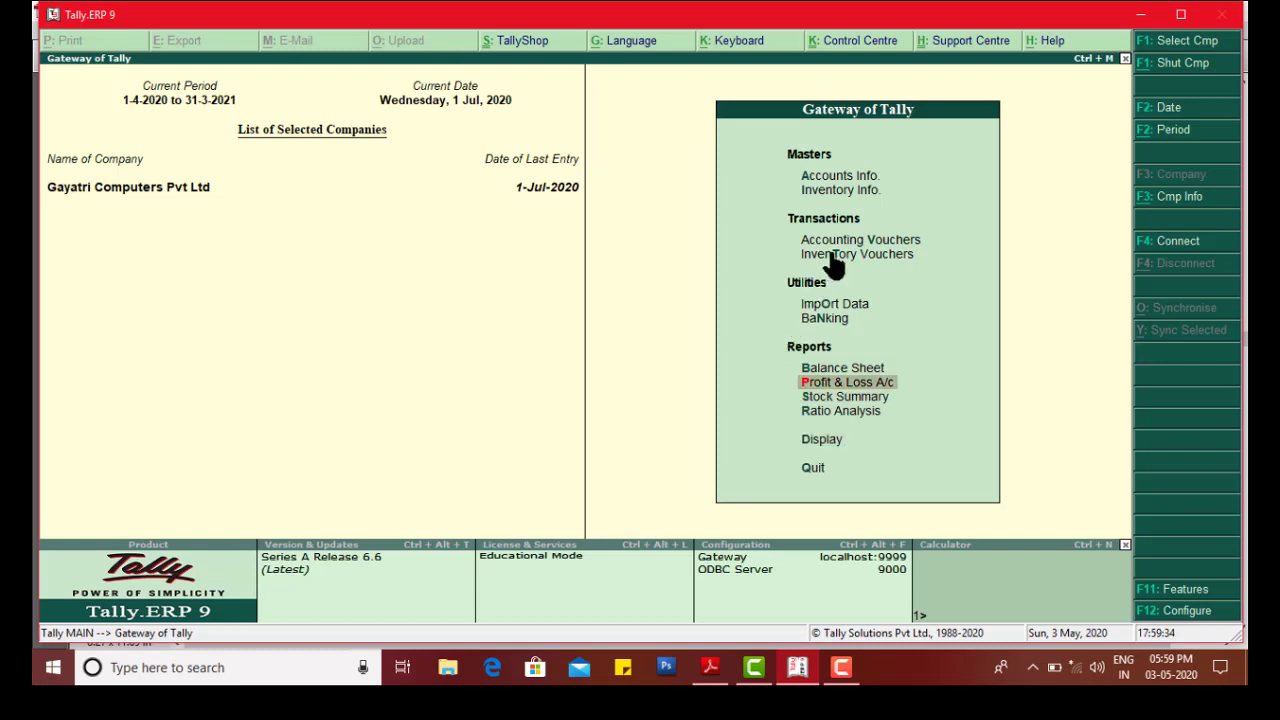
key(Up)
key(Up)
key(Up)
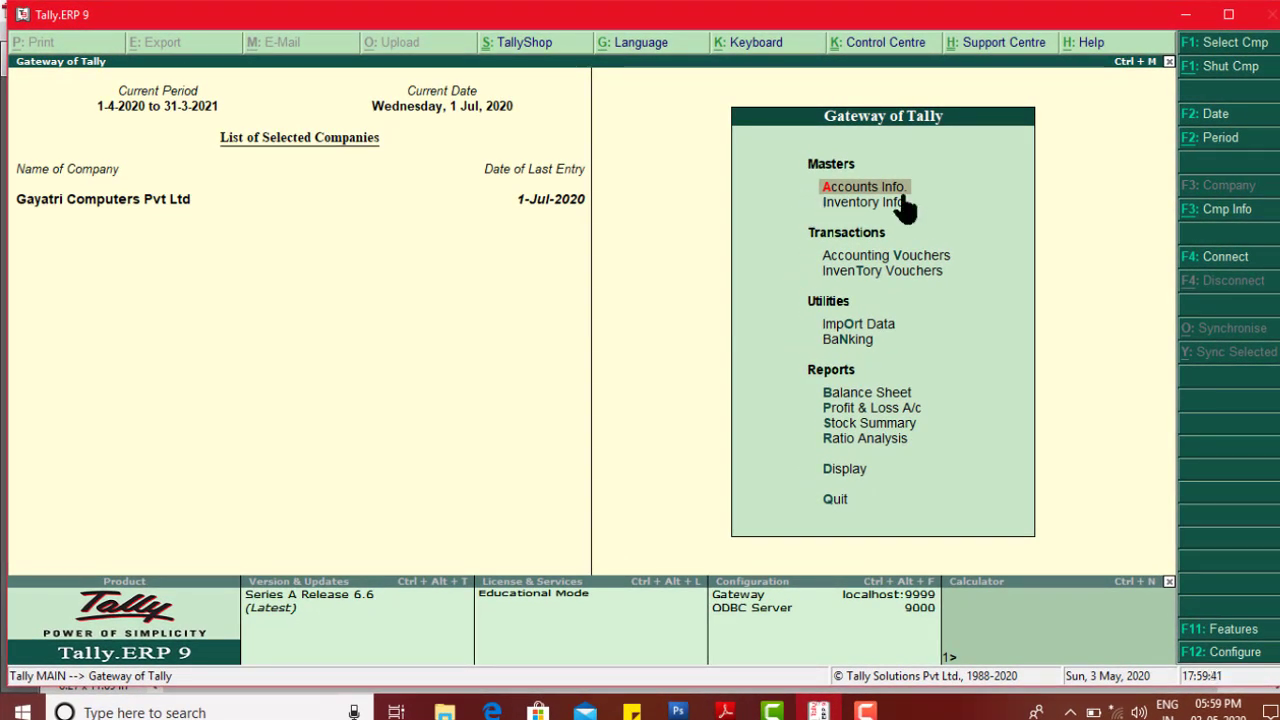
key(Return)
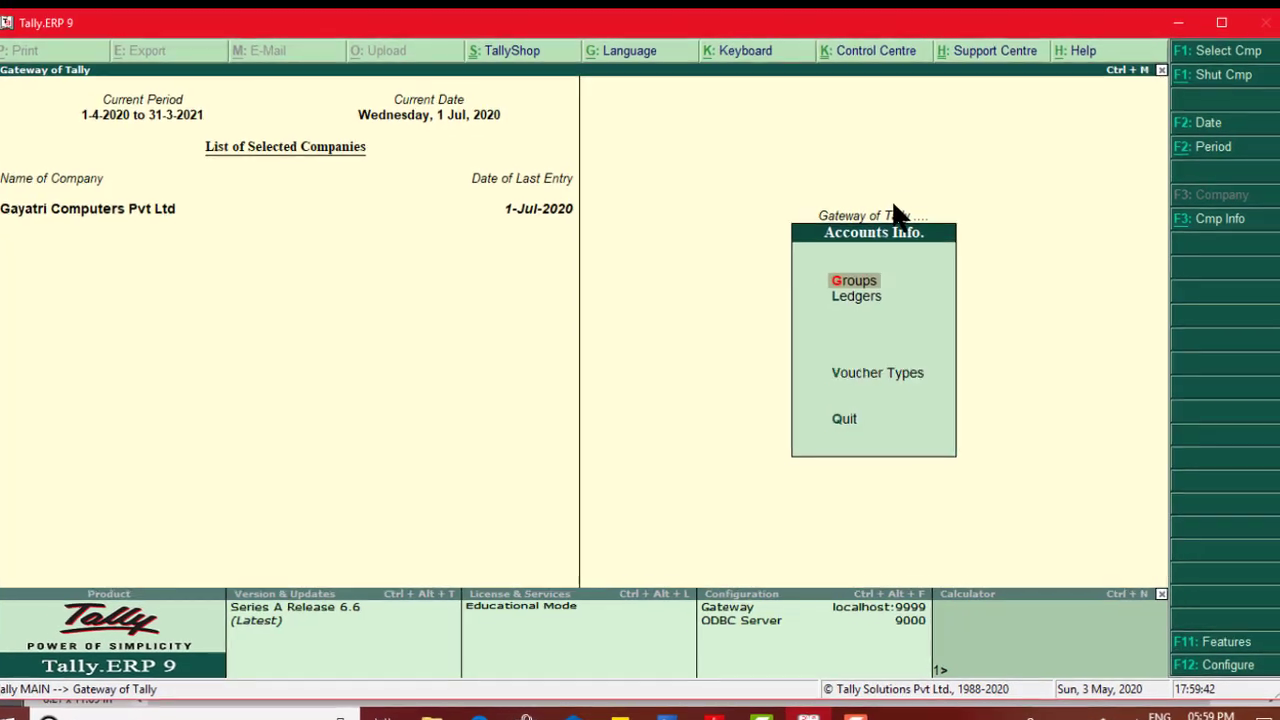
key(Down)
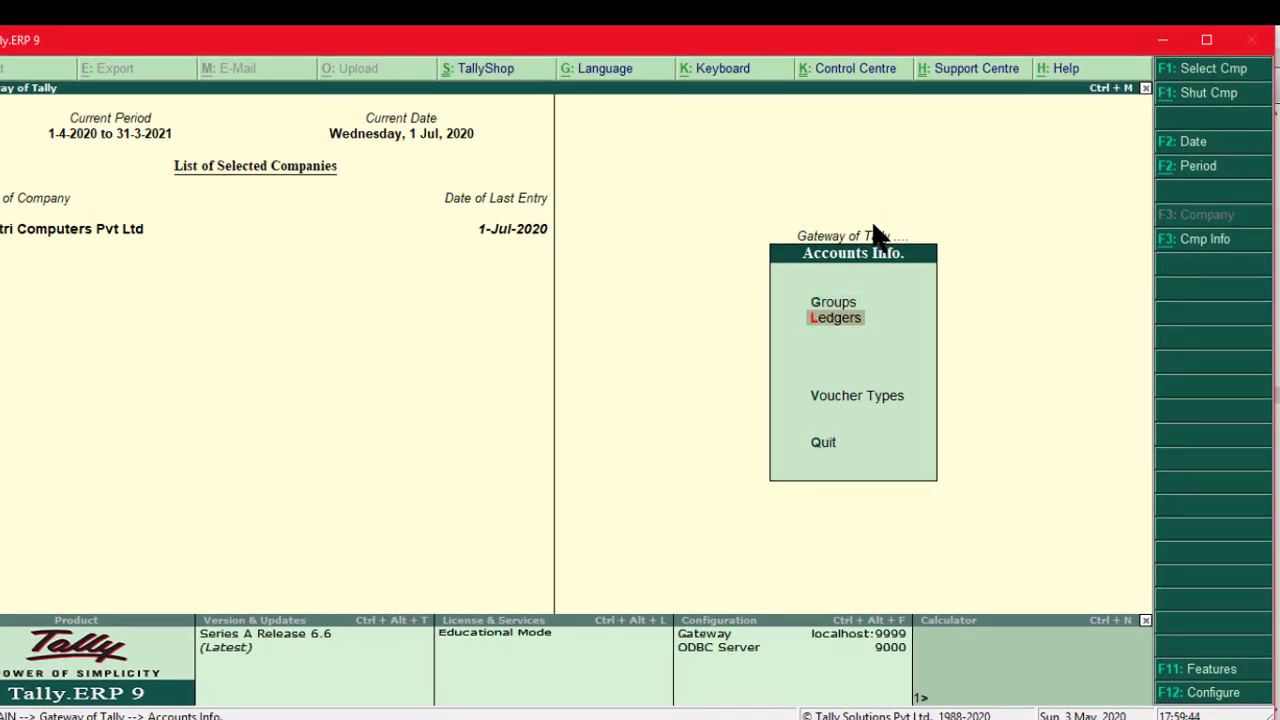
key(Return)
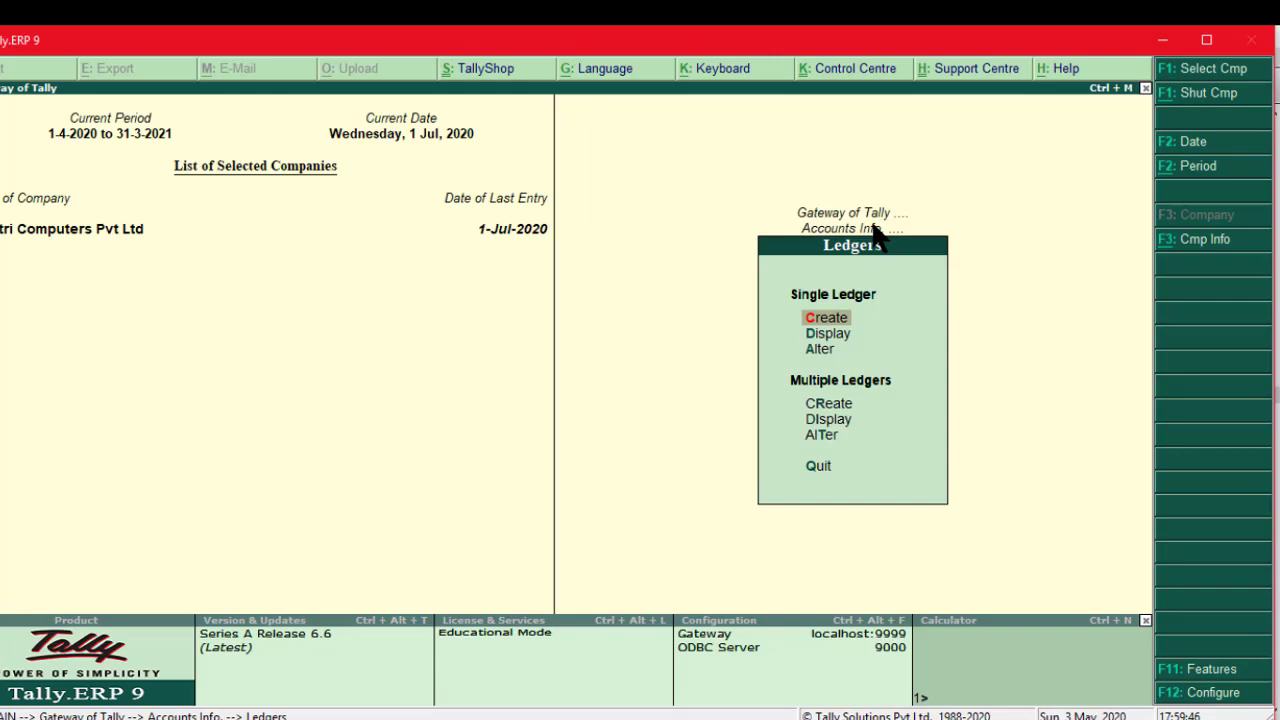
key(Down)
key(Down)
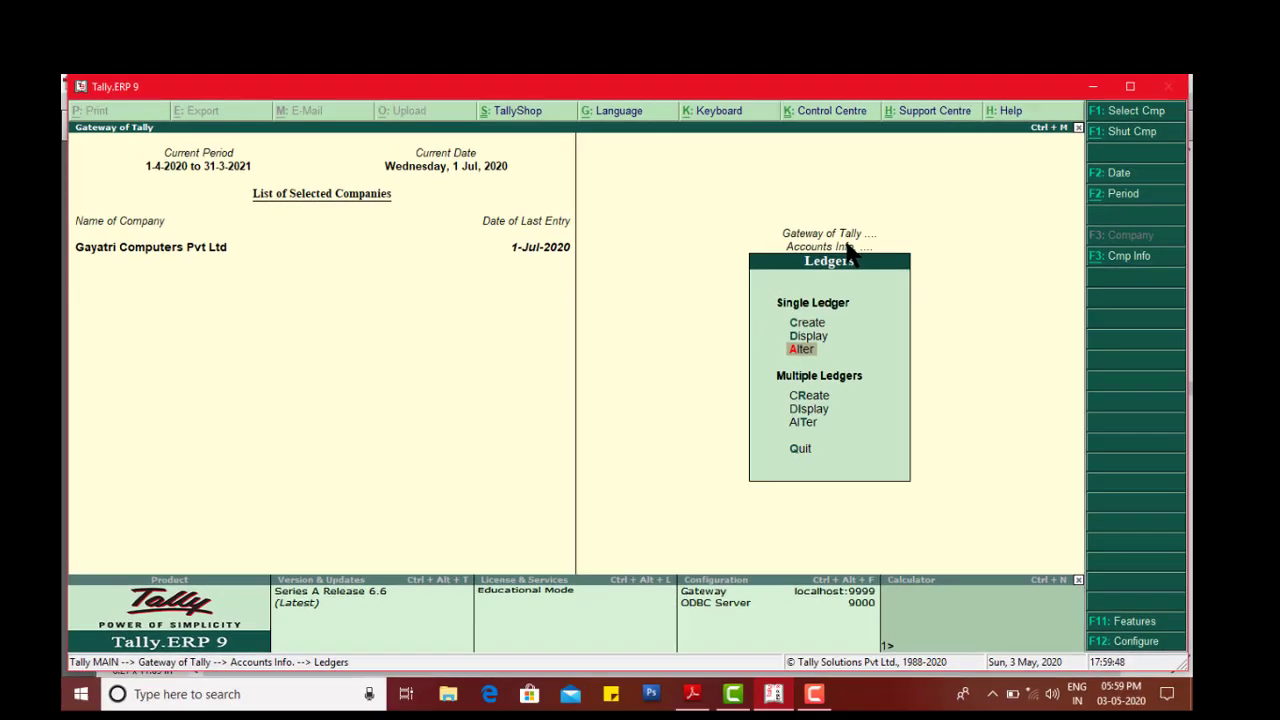
key(Return)
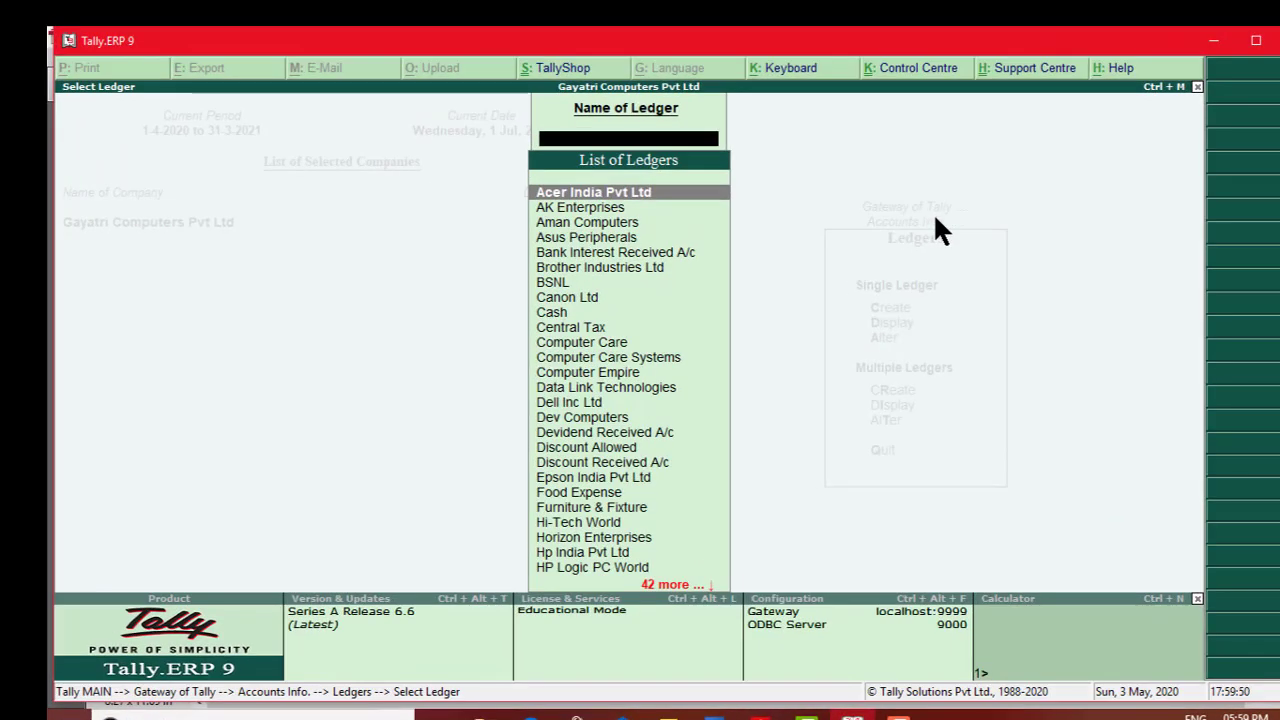
key(alt+Tab)
key(alt+Tab)
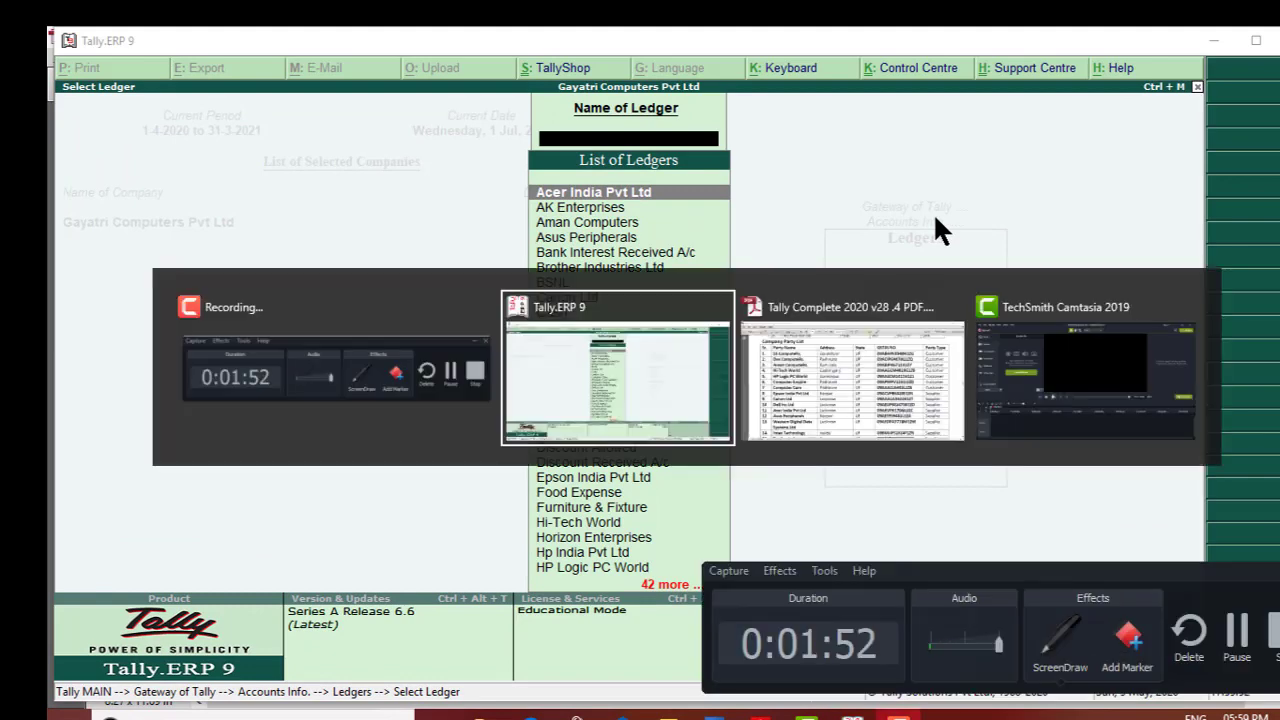
key(alt+Tab)
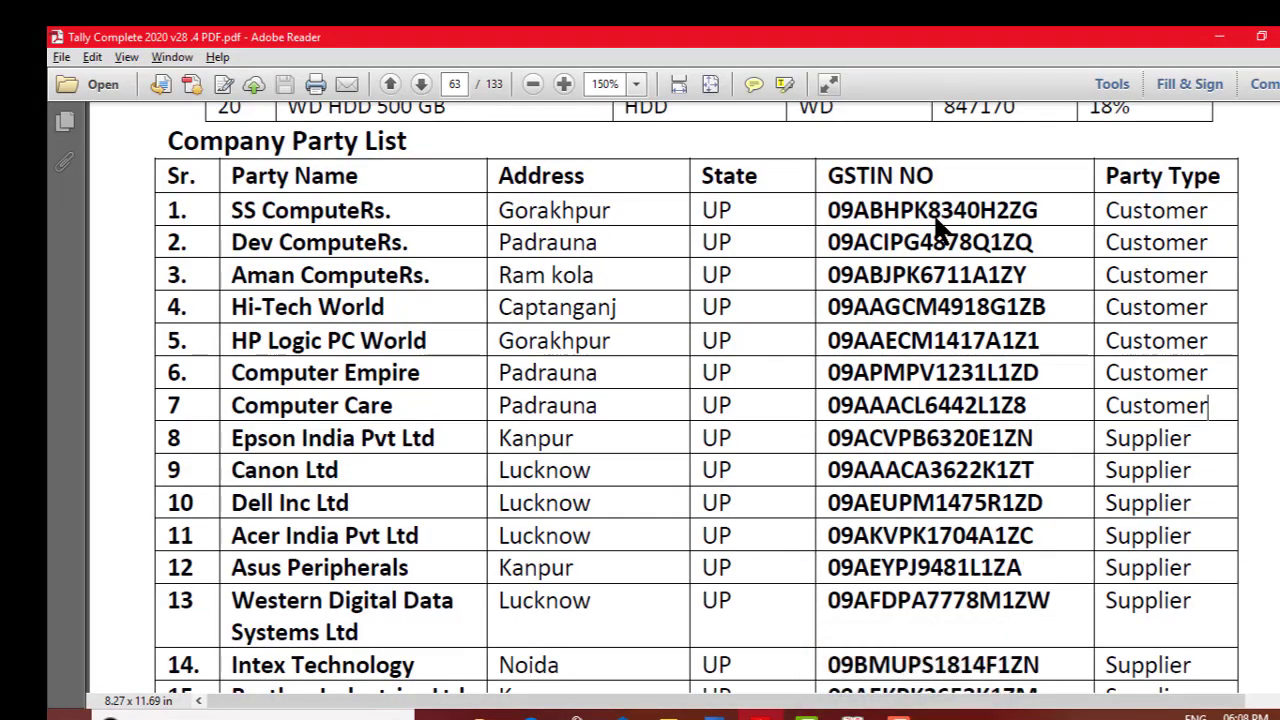
key(alt+Tab)
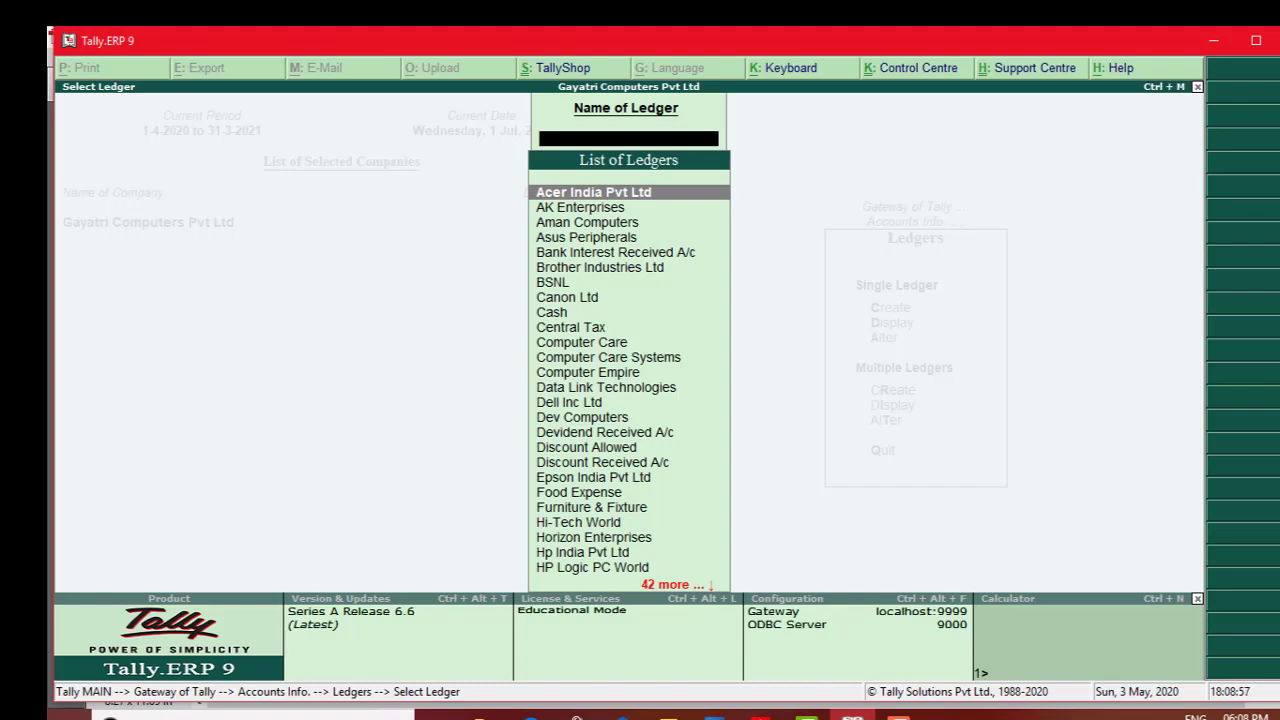
Step: Open the SS Computers ledger for alteration
text(Ss)
key(Return)
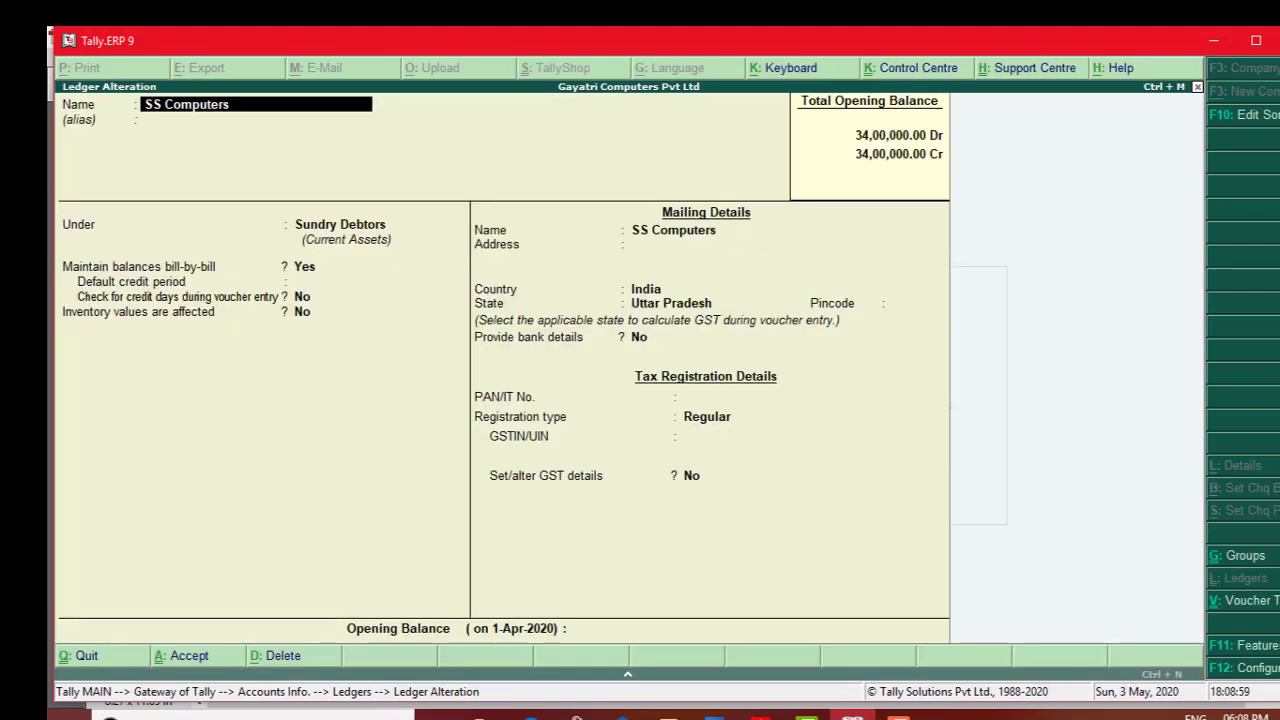
key(Return)
key(Return)
key(Return)
key(Return)
key(Return)
key(Return)
key(Return)
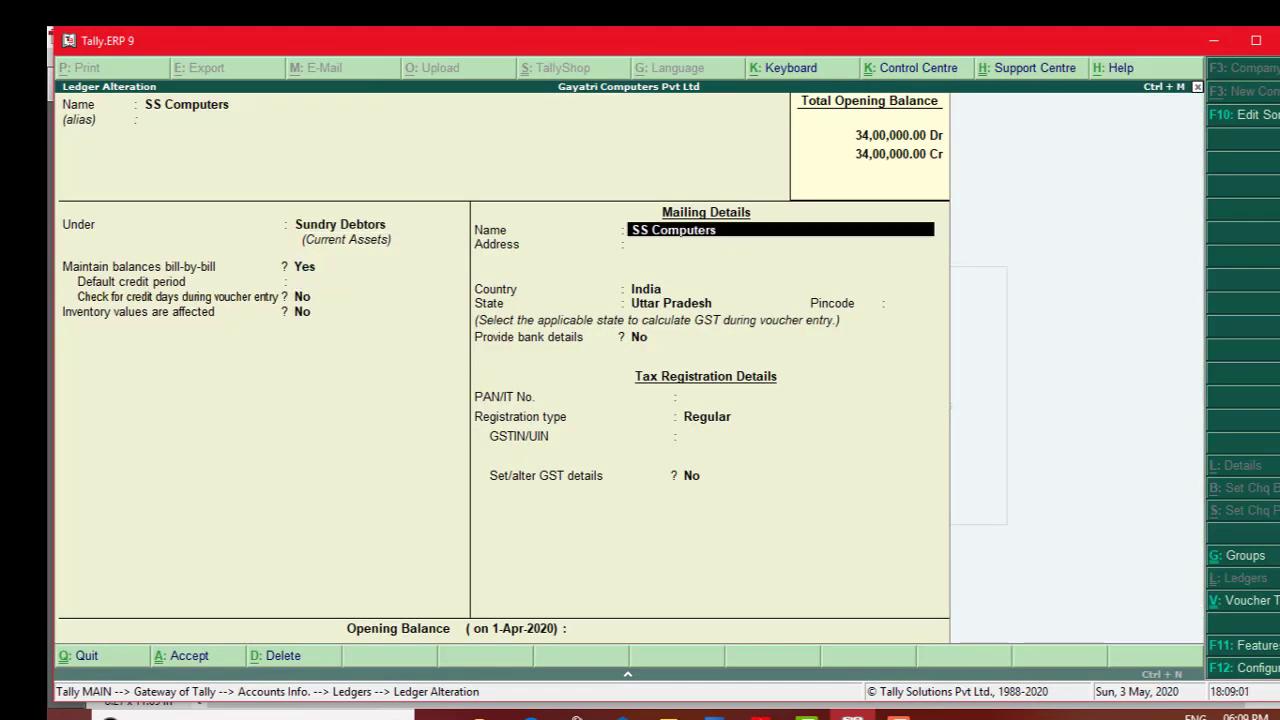
key(Return)
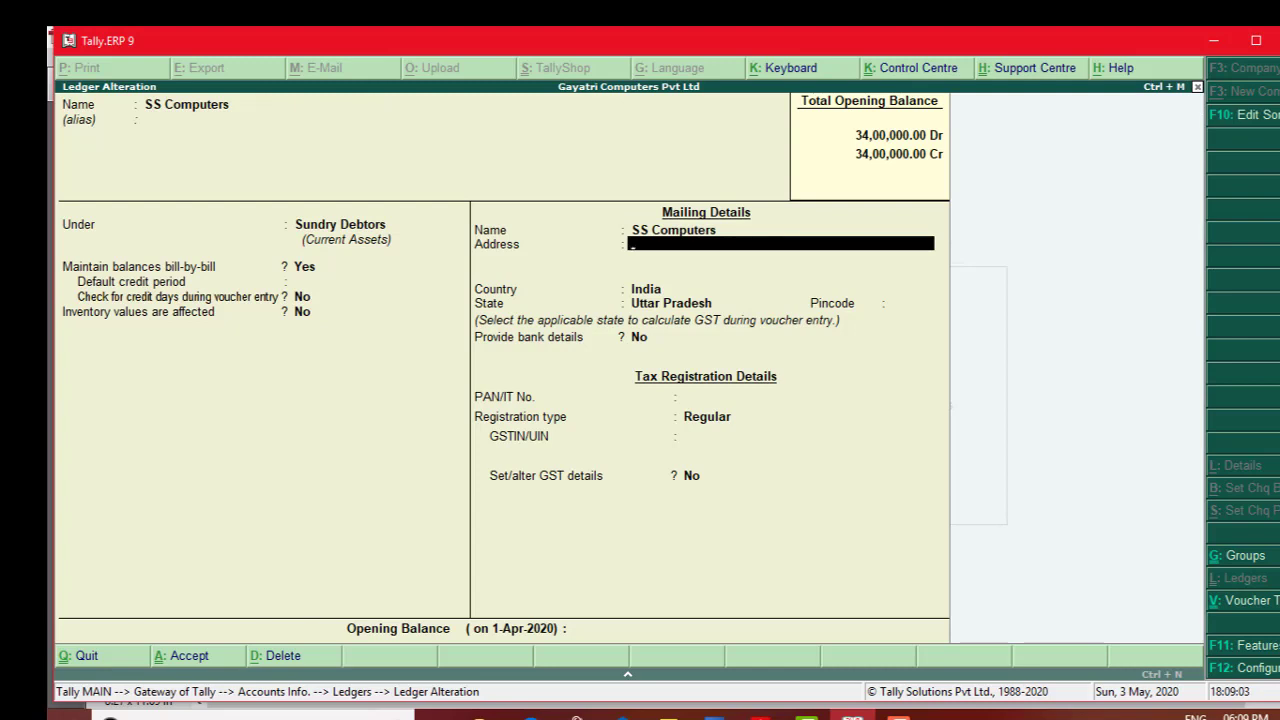
Step: Enter the address Goarakhpur and advance to the GSTIN/UIN field
text(Goarakhpu)
key(Return)
key(Return)
key(Return)
key(Return)
key(Return)
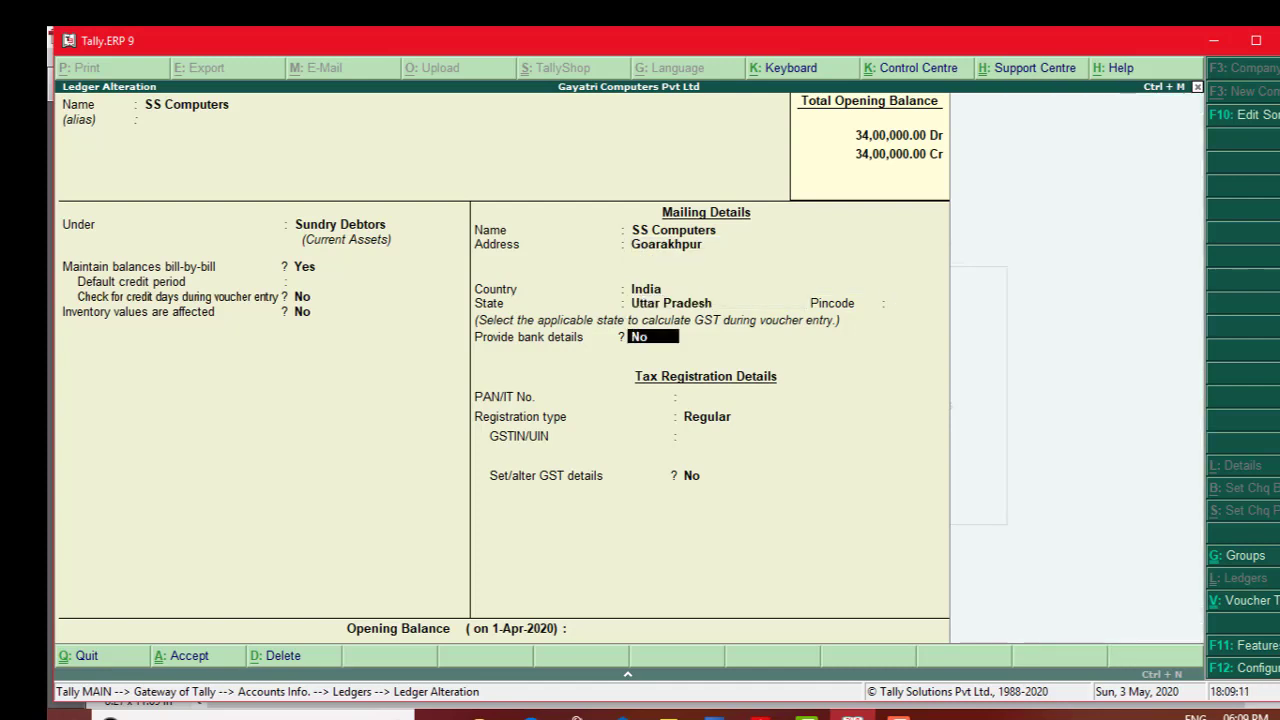
key(Return)
key(Return)
key(Return)
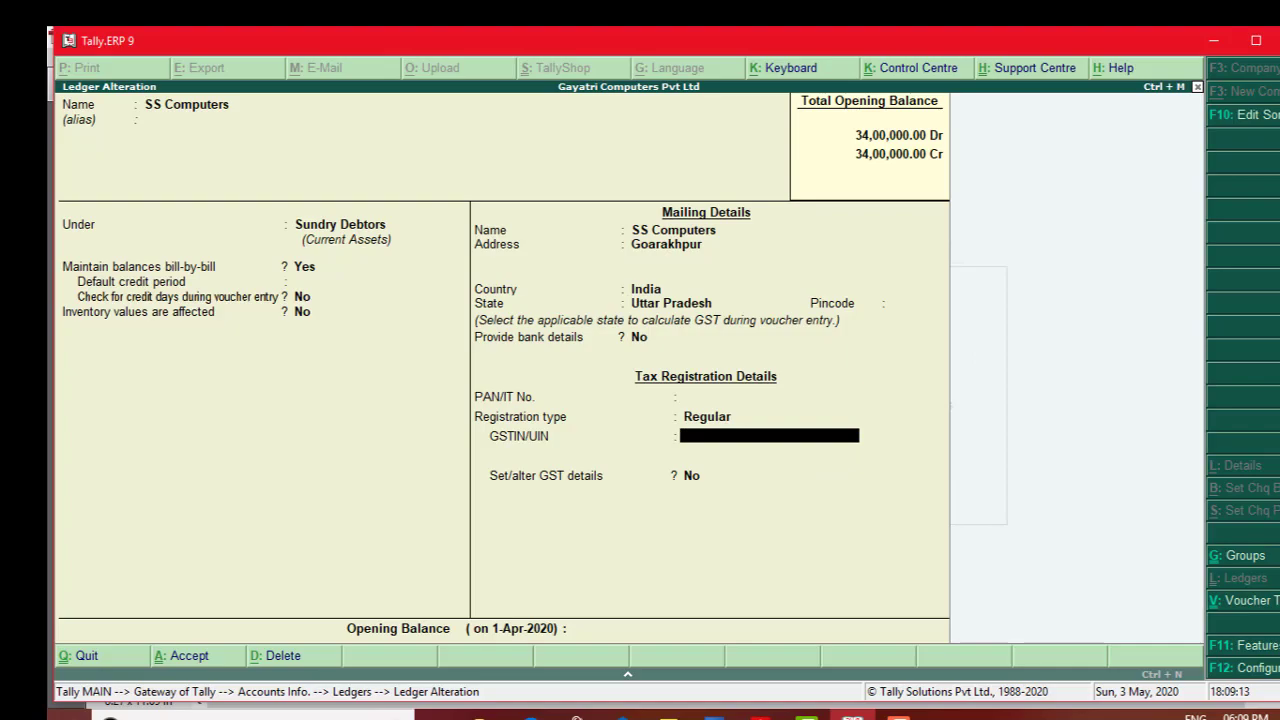
key(alt+Tab)
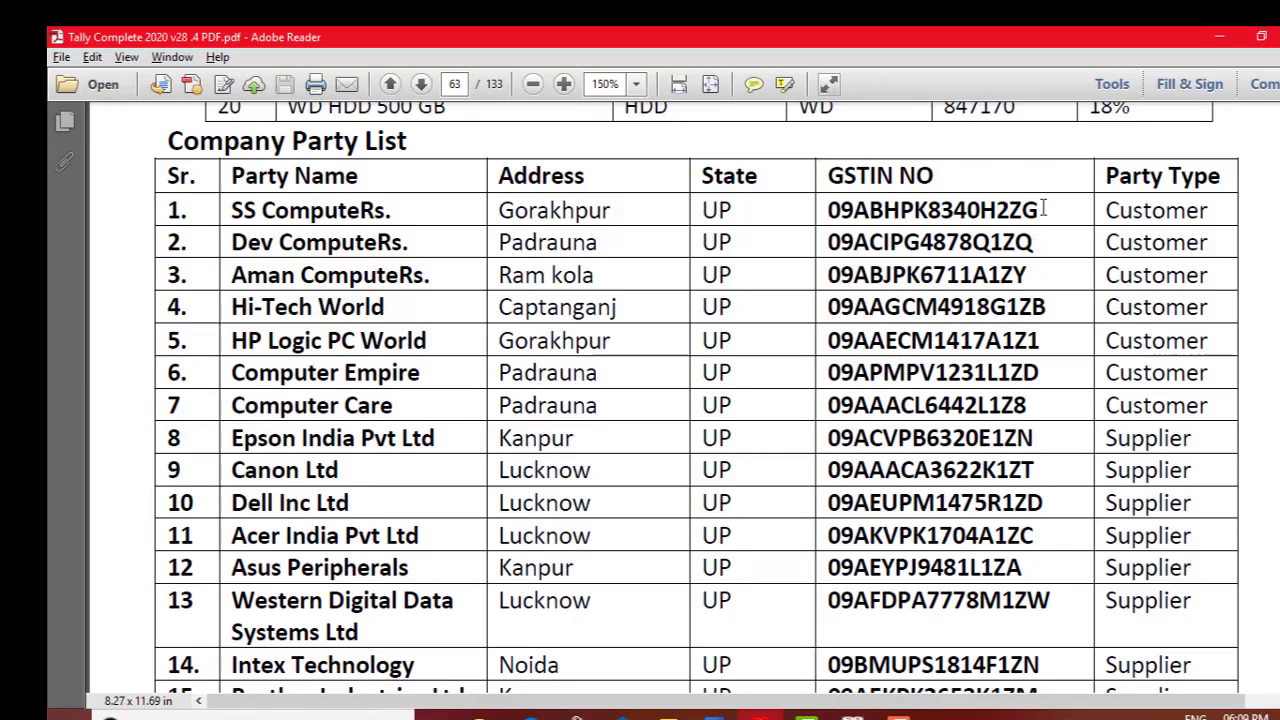
drag(1042, 210, 826, 208)
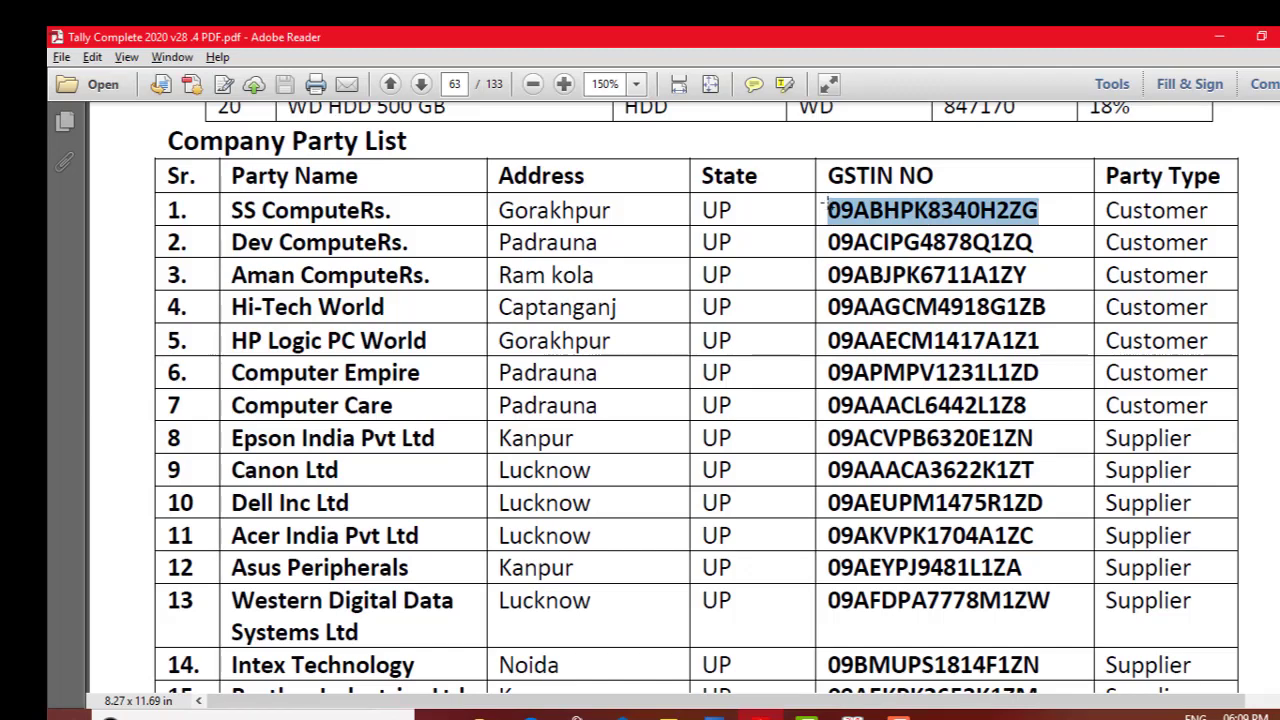
key(alt+Tab)
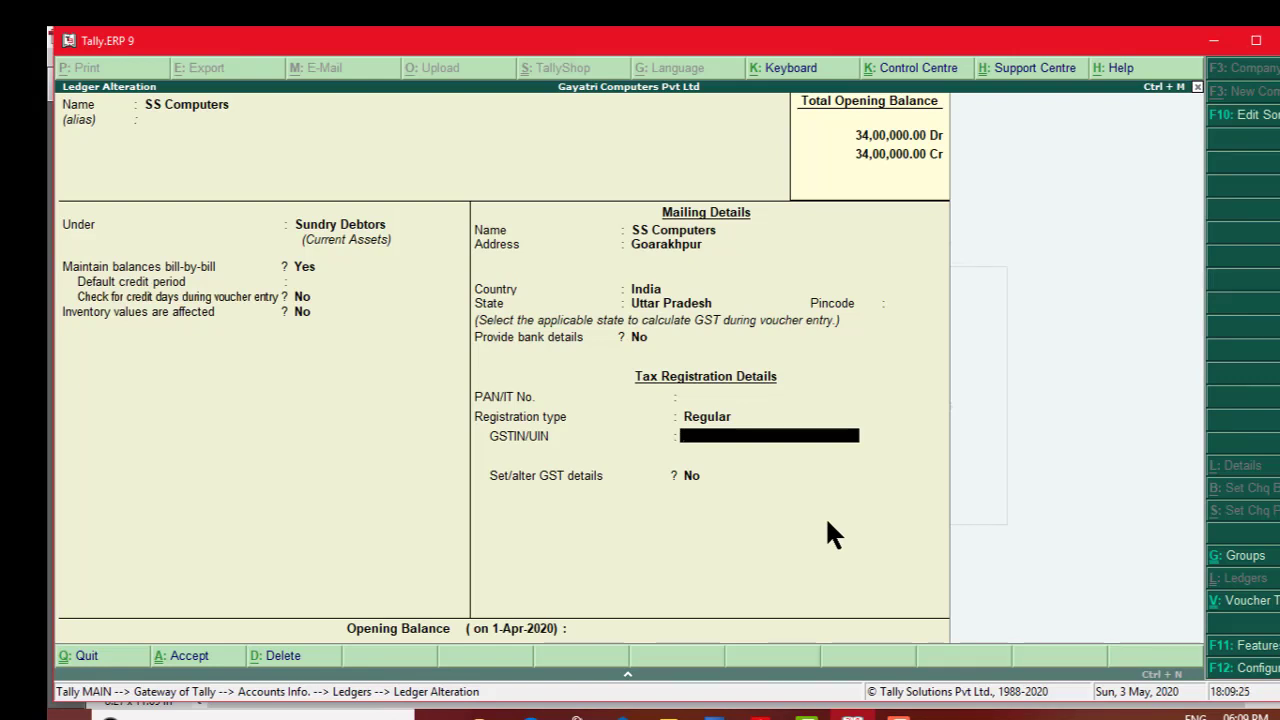
key(ctrl+alt+v)
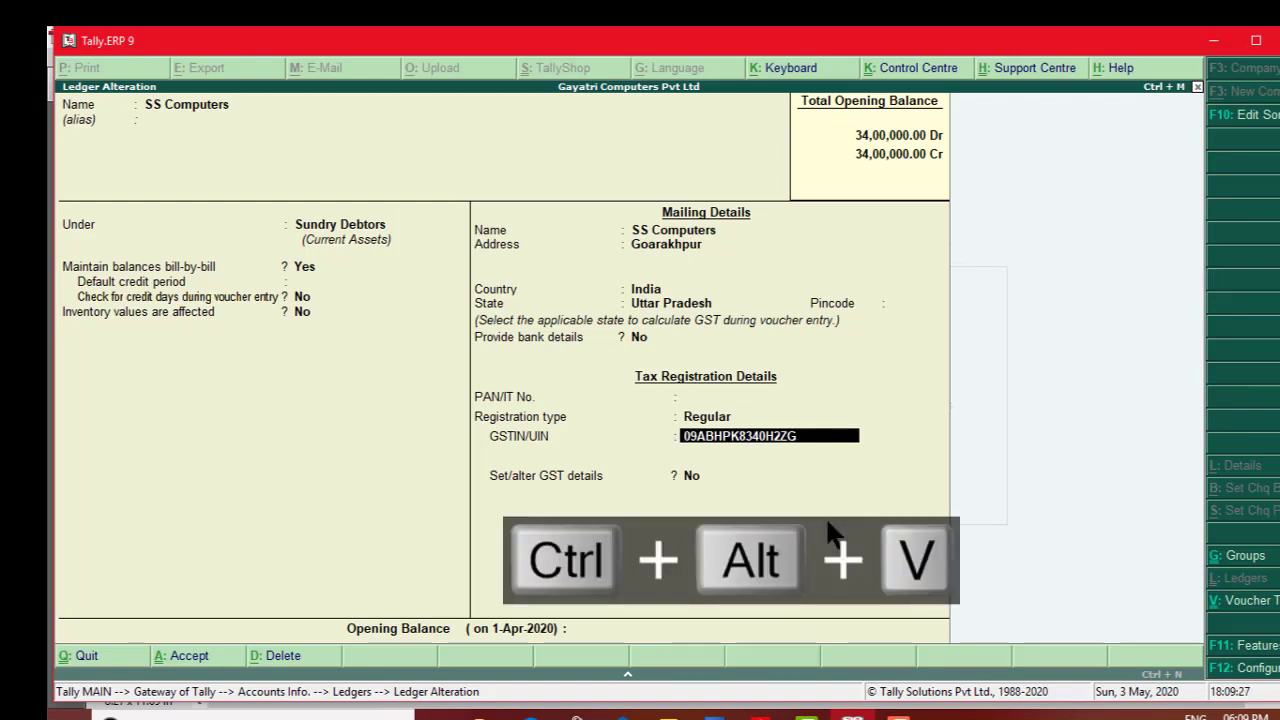
key(Return)
key(Return)
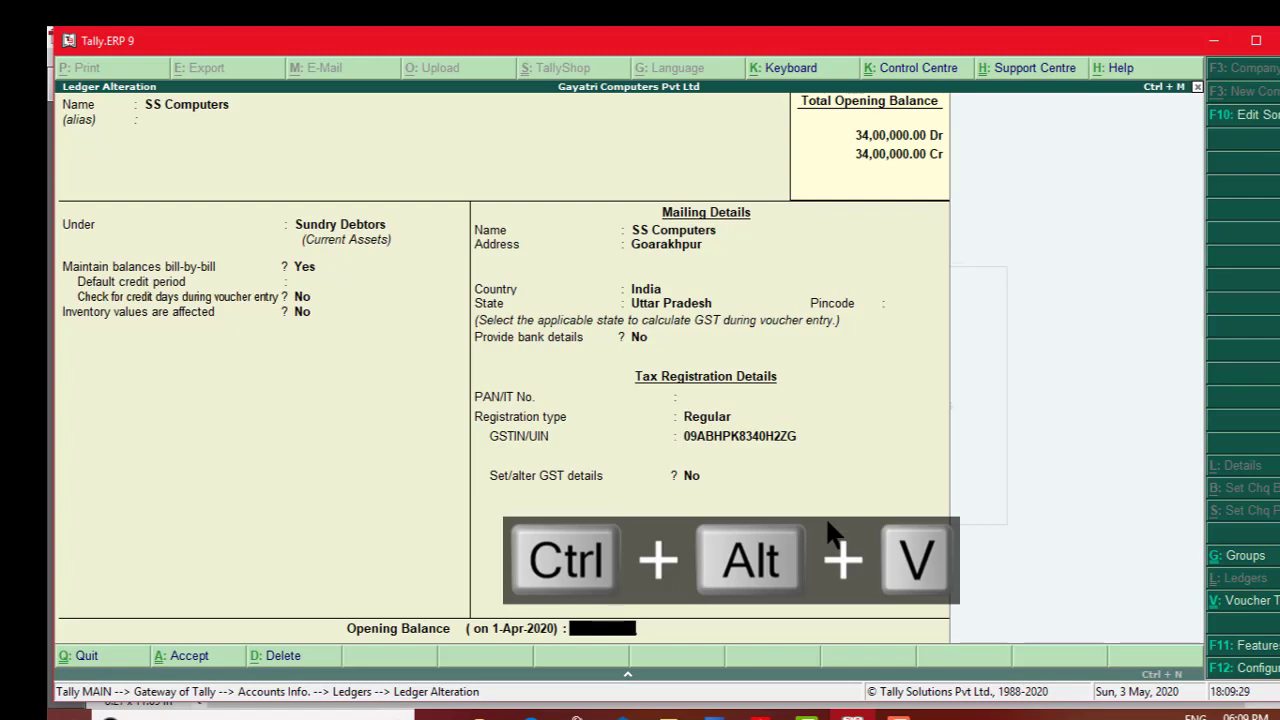
key(Return)
key(Return)
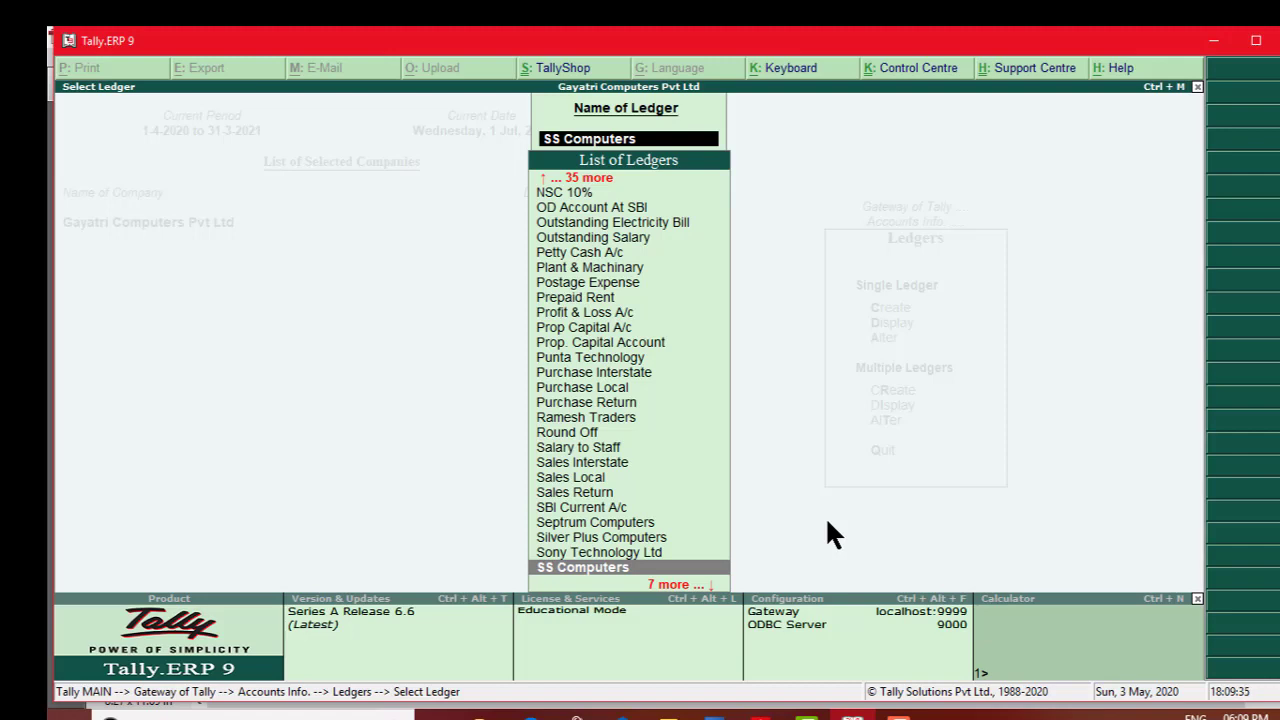
key(Escape)
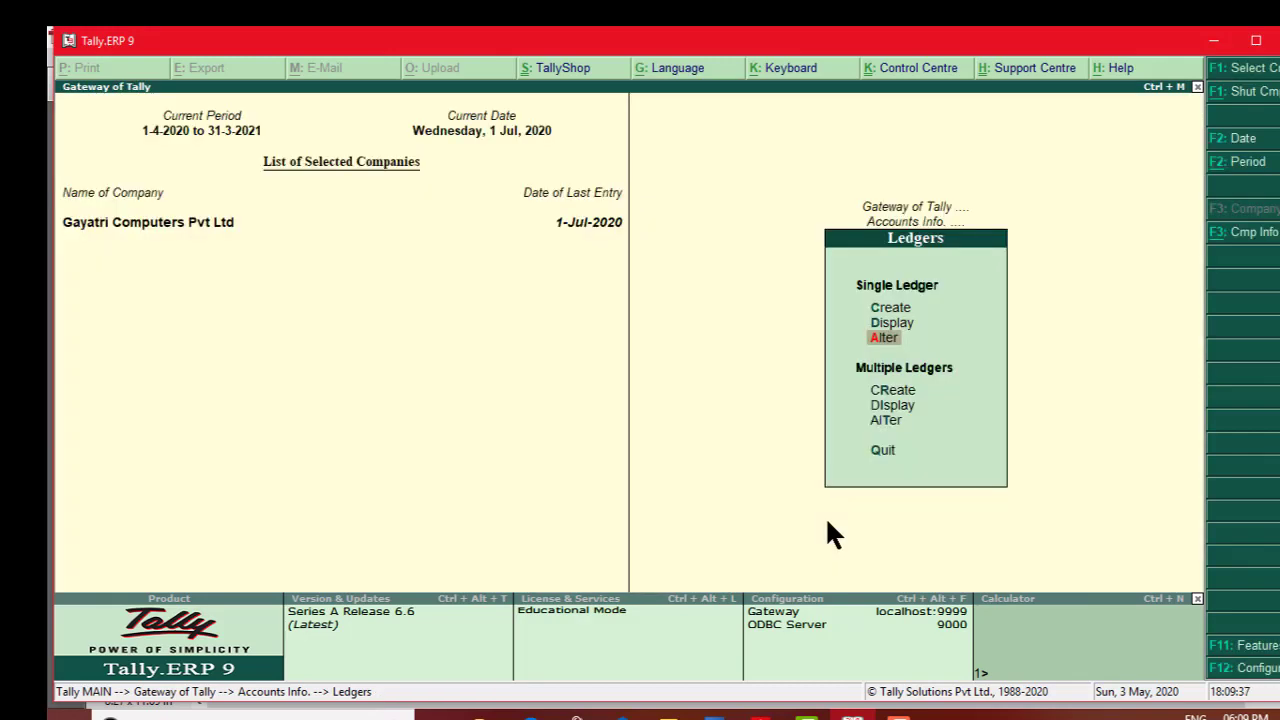
Step: Navigate Display > Statutory Reports > GST Reports and select Update Party GSTIN
key(Escape)
key(Escape)
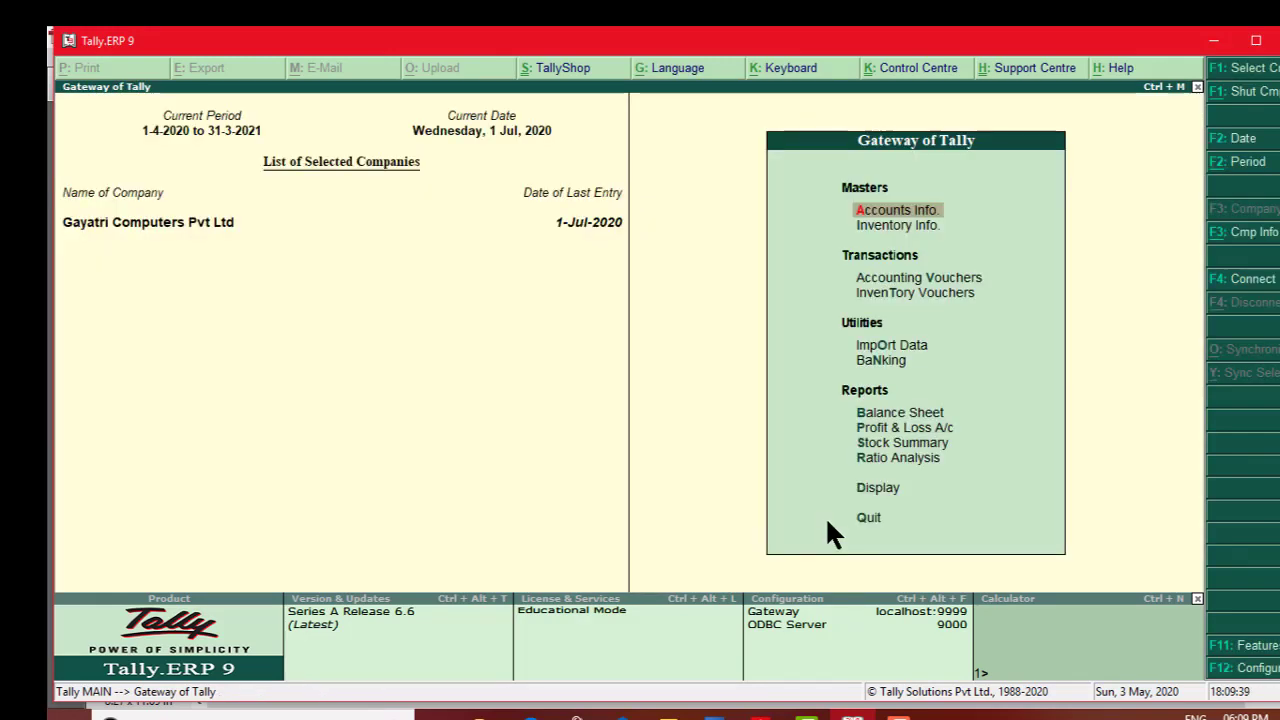
key(Down)
key(Down)
key(Down)
key(Down)
key(Down)
key(Down)
key(Down)
key(Down)
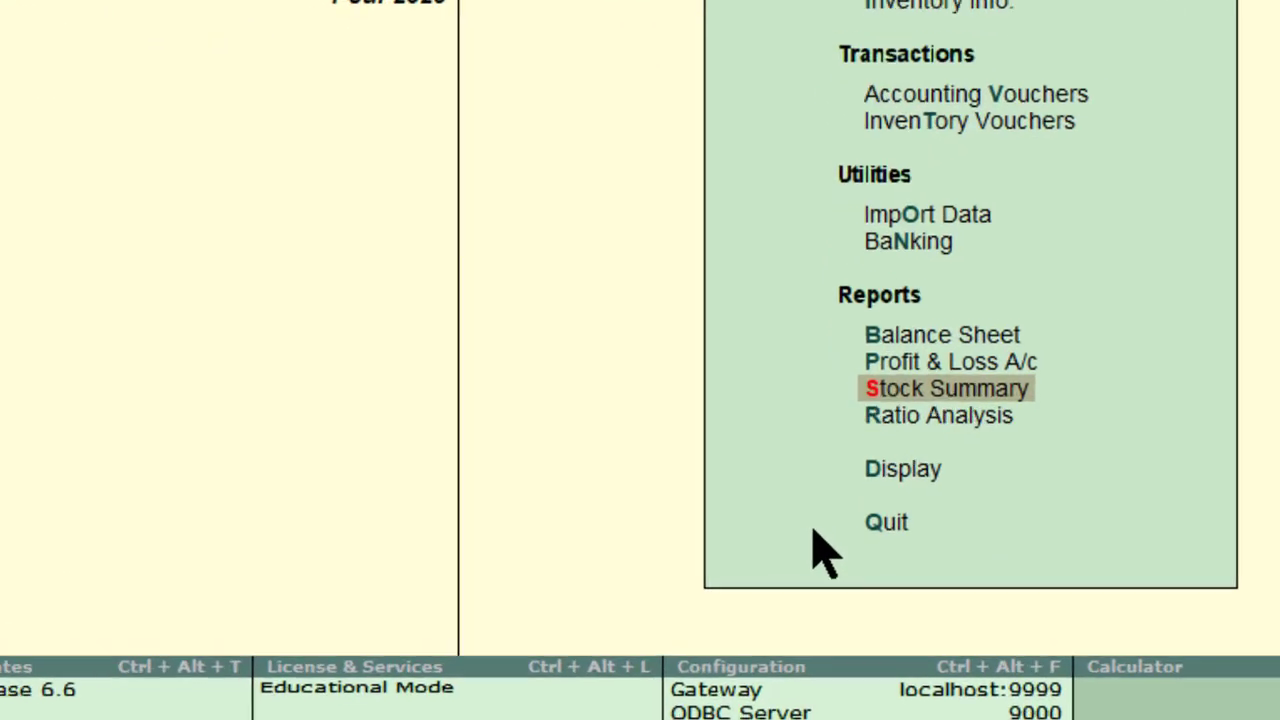
key(Down)
key(Down)
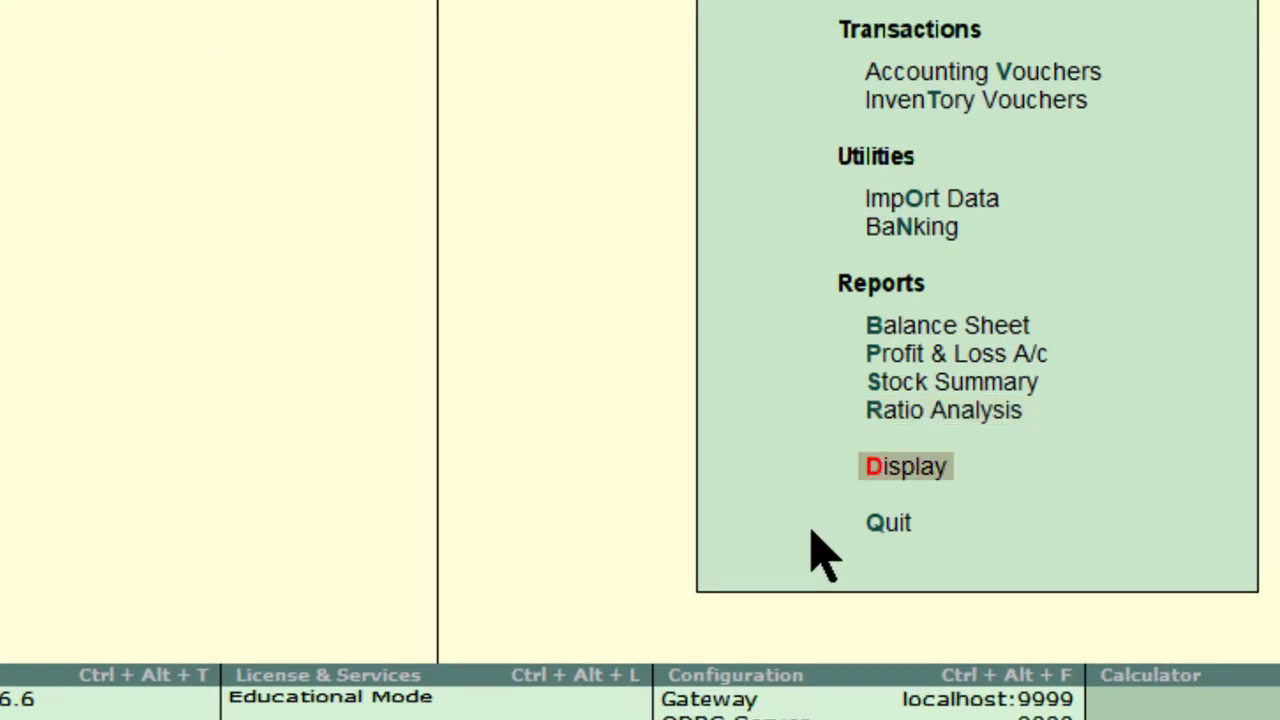
key(Return)
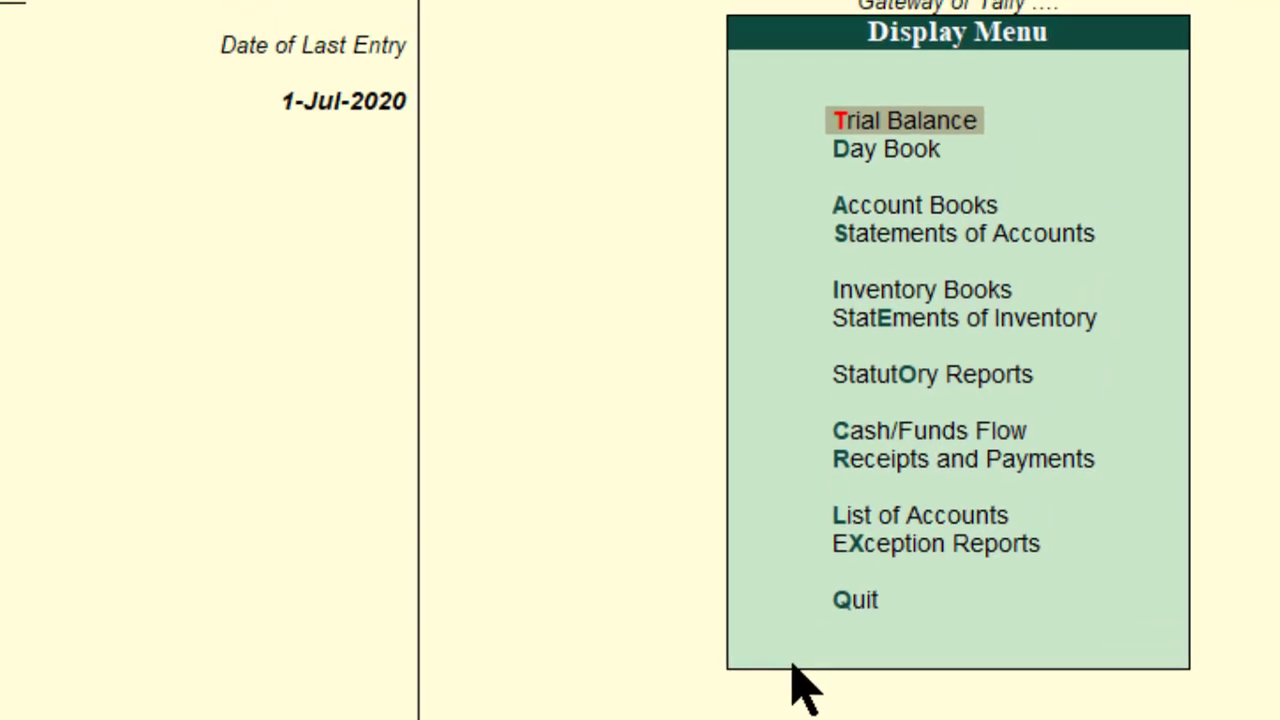
key(Down)
key(Down)
key(Down)
key(Down)
key(Down)
key(Down)
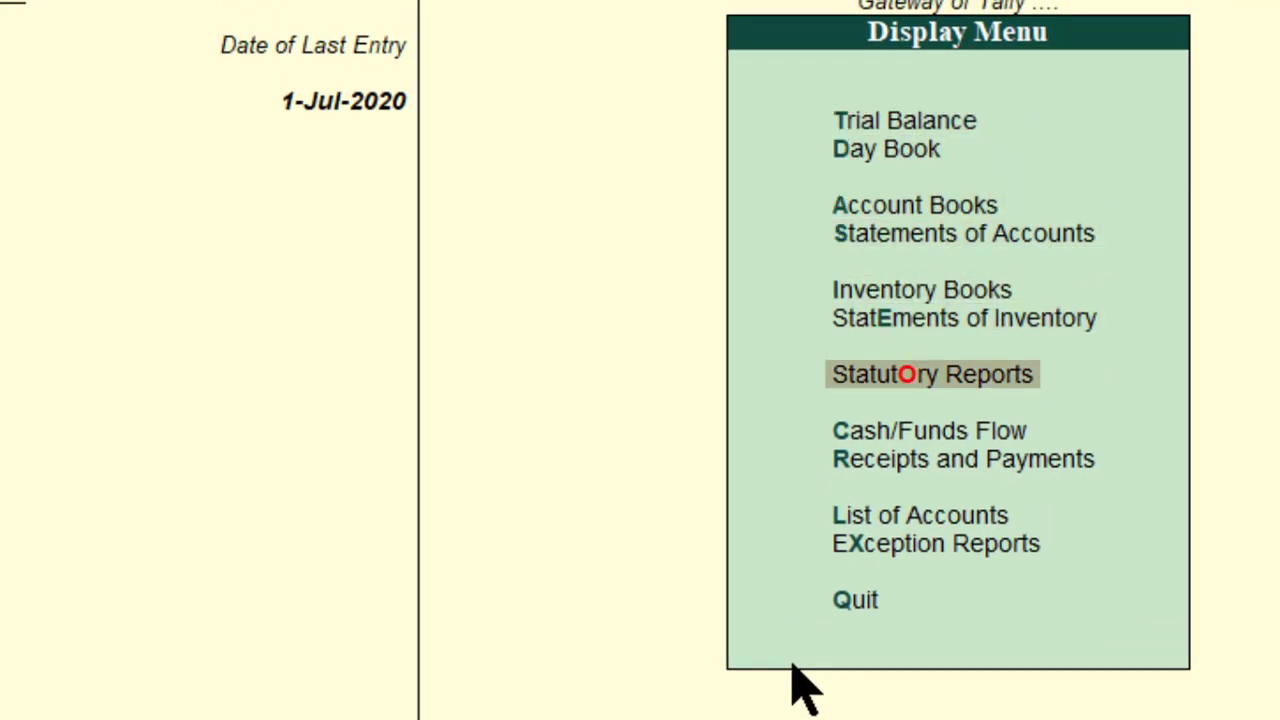
key(Return)
key(Return)
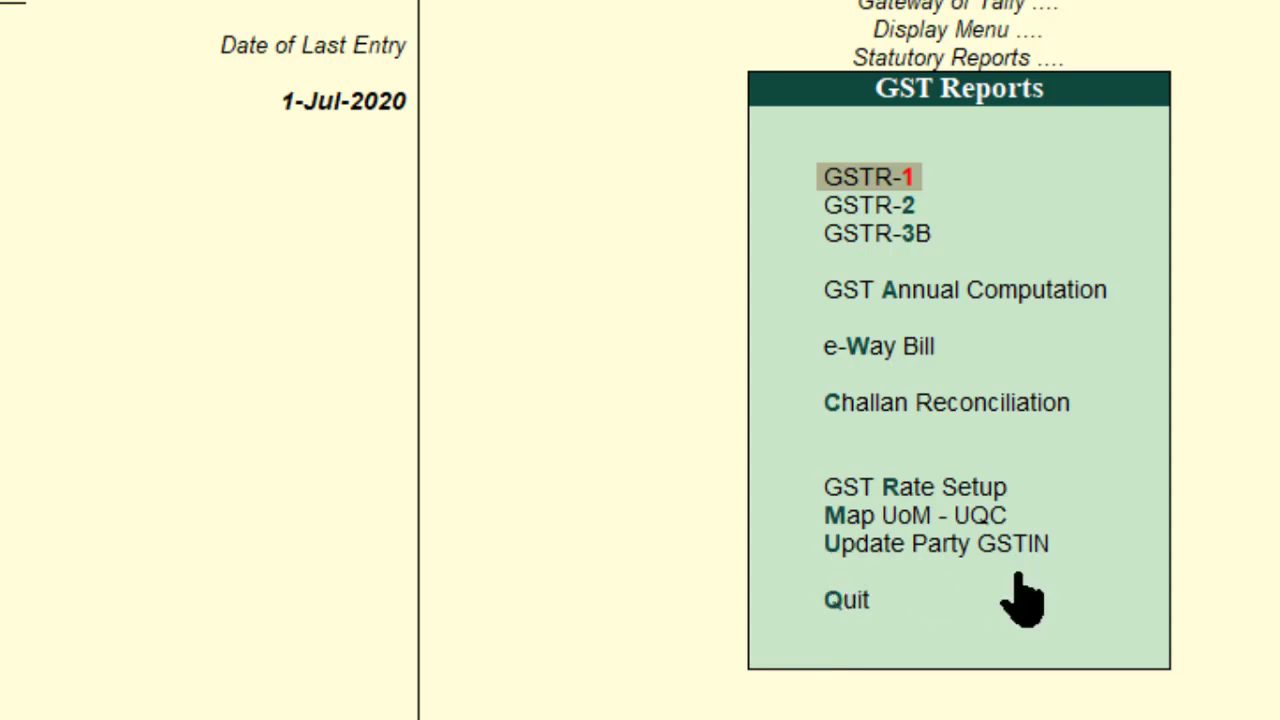
mouse_move(793, 521)
mouse_down()
mouse_move(820, 549)
mouse_move(915, 577)
mouse_move(1068, 574)
mouse_up()
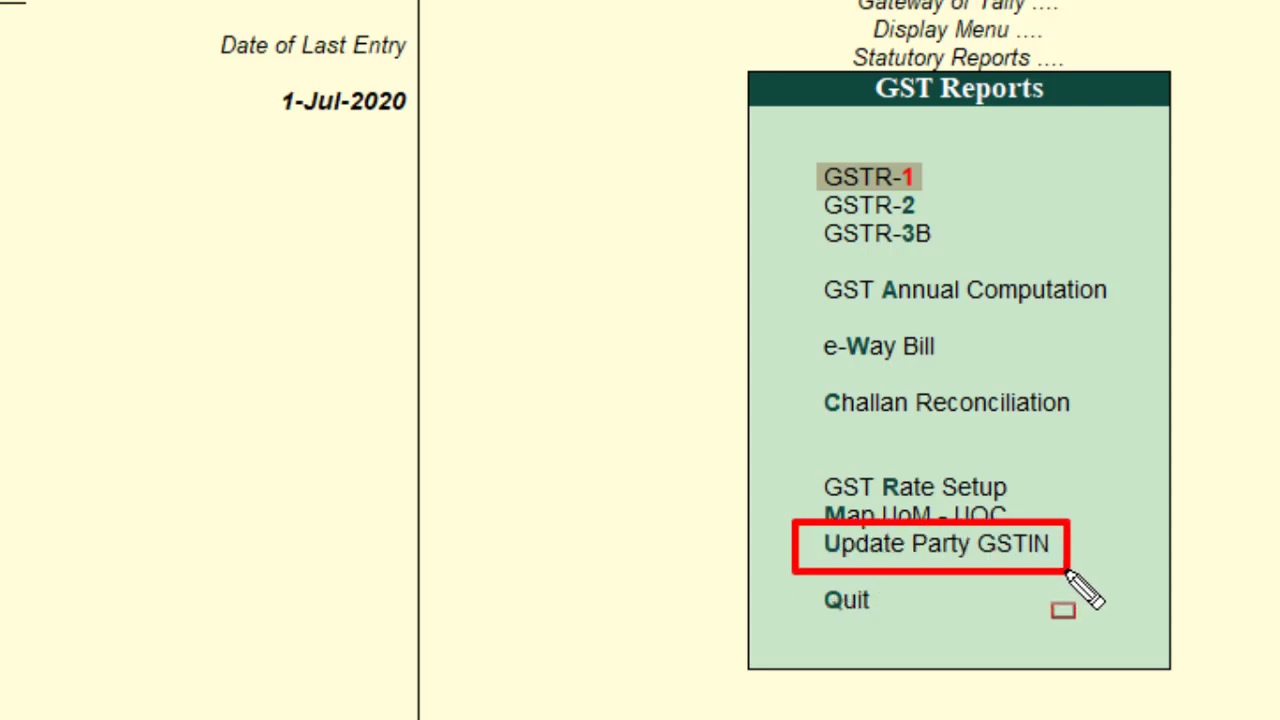
key(ctrl+z)
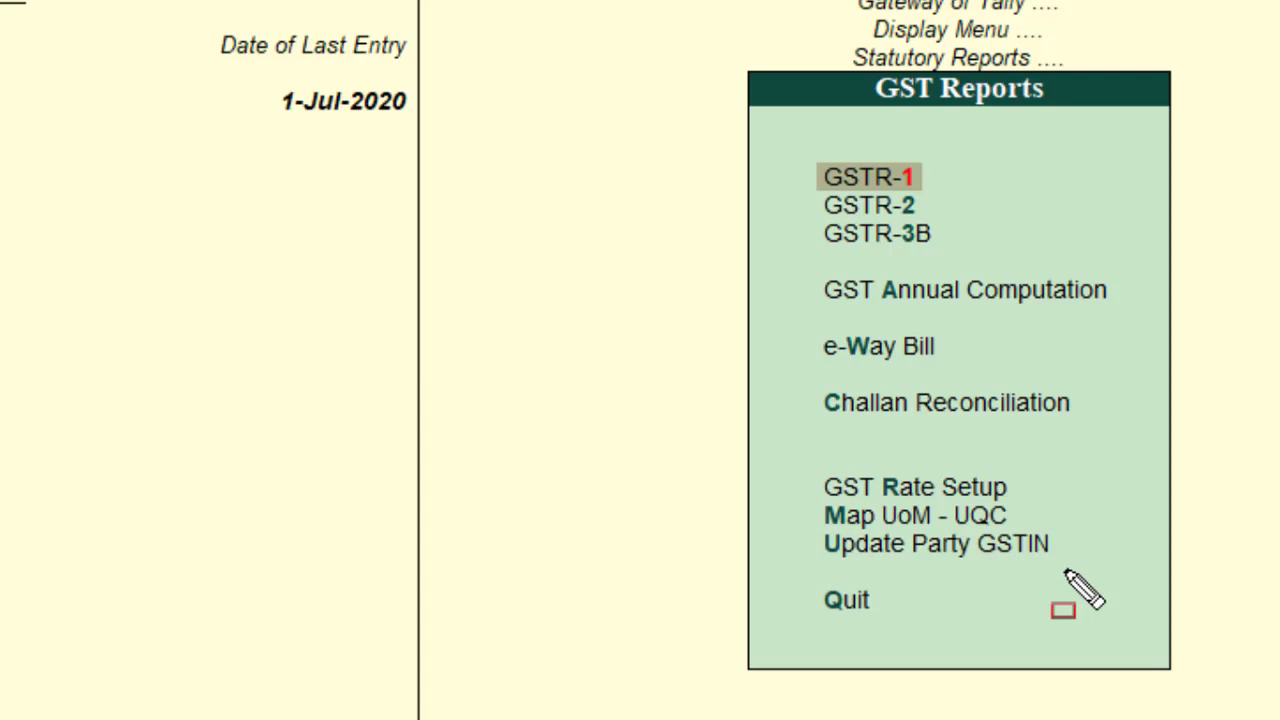
click(1004, 548)
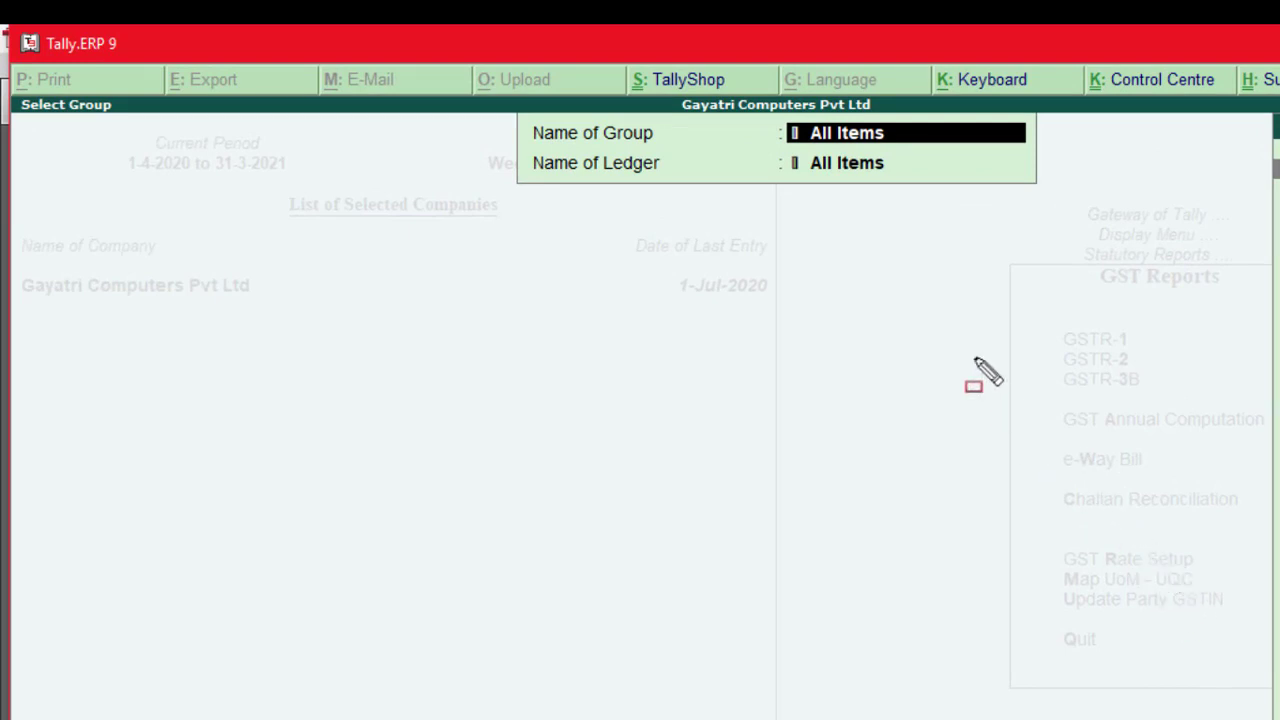
Step: Choose Sundry Debtors as the group and All Items as ledgers to list nine parties
mouse_move(758, 113)
mouse_down()
mouse_move(777, 132)
mouse_move(915, 152)
mouse_up()
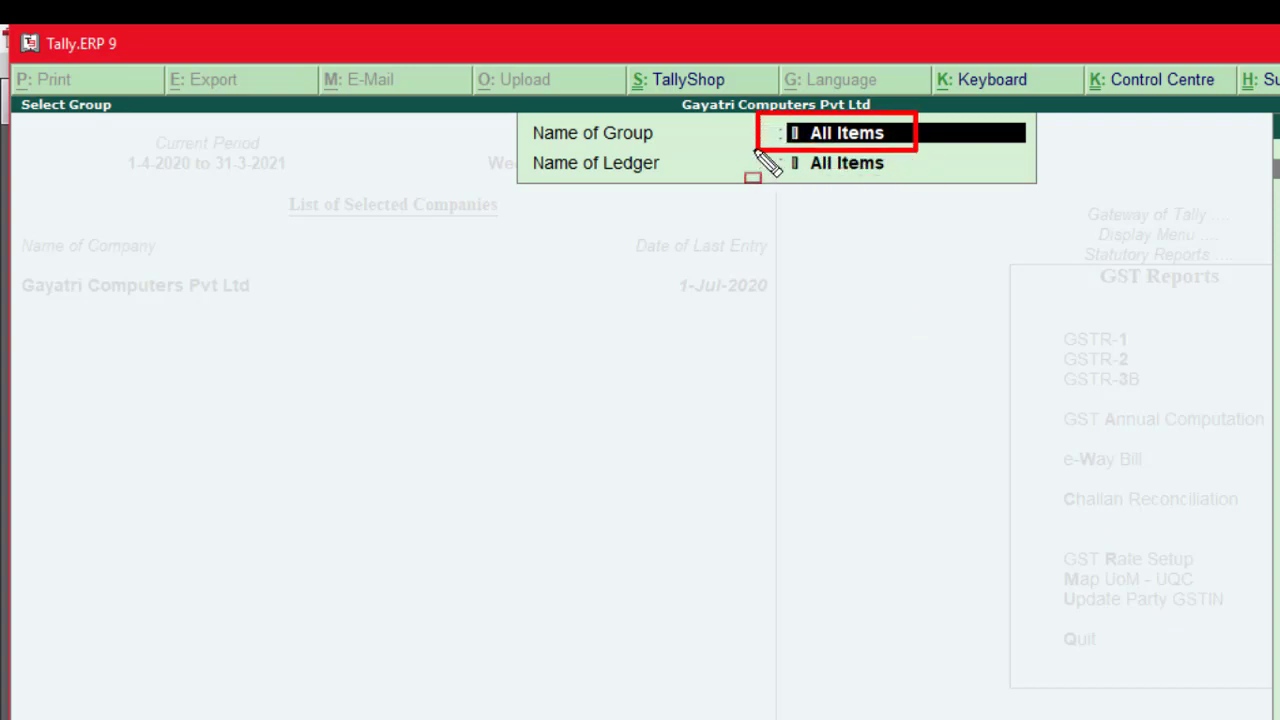
mouse_move(755, 151)
mouse_down()
mouse_move(830, 213)
mouse_move(912, 210)
mouse_move(921, 196)
mouse_up()
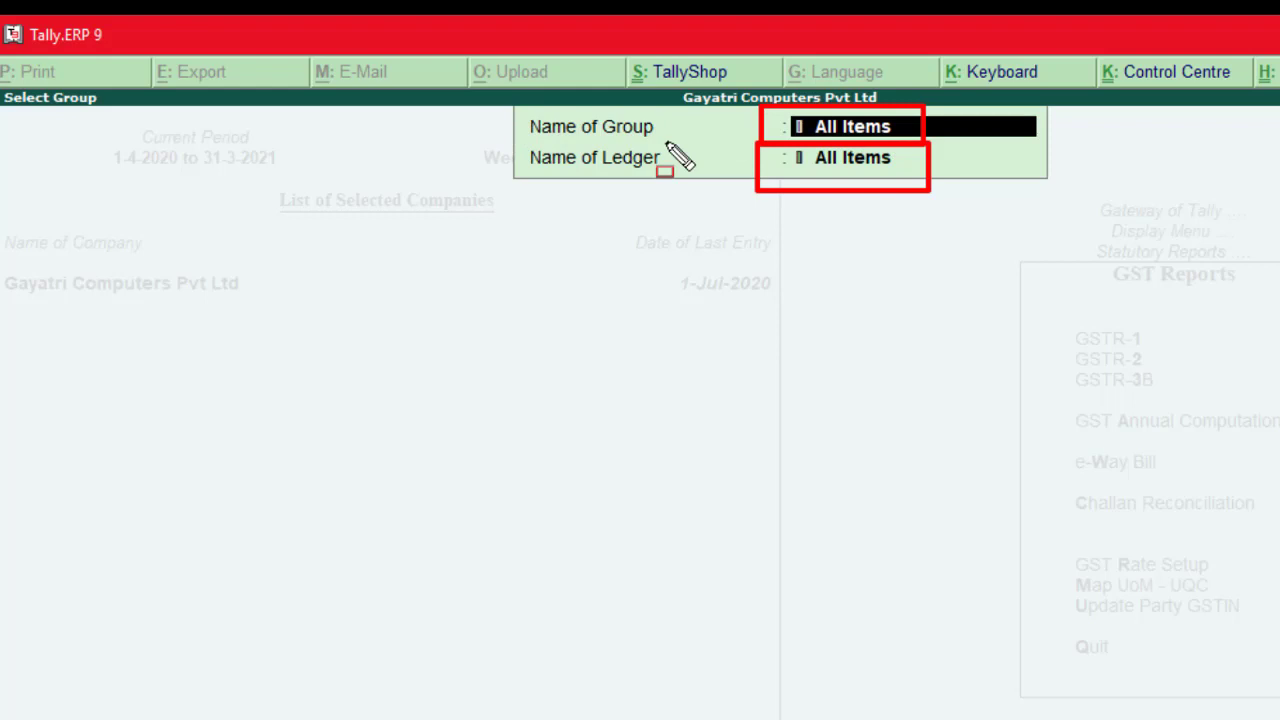
key(Escape)
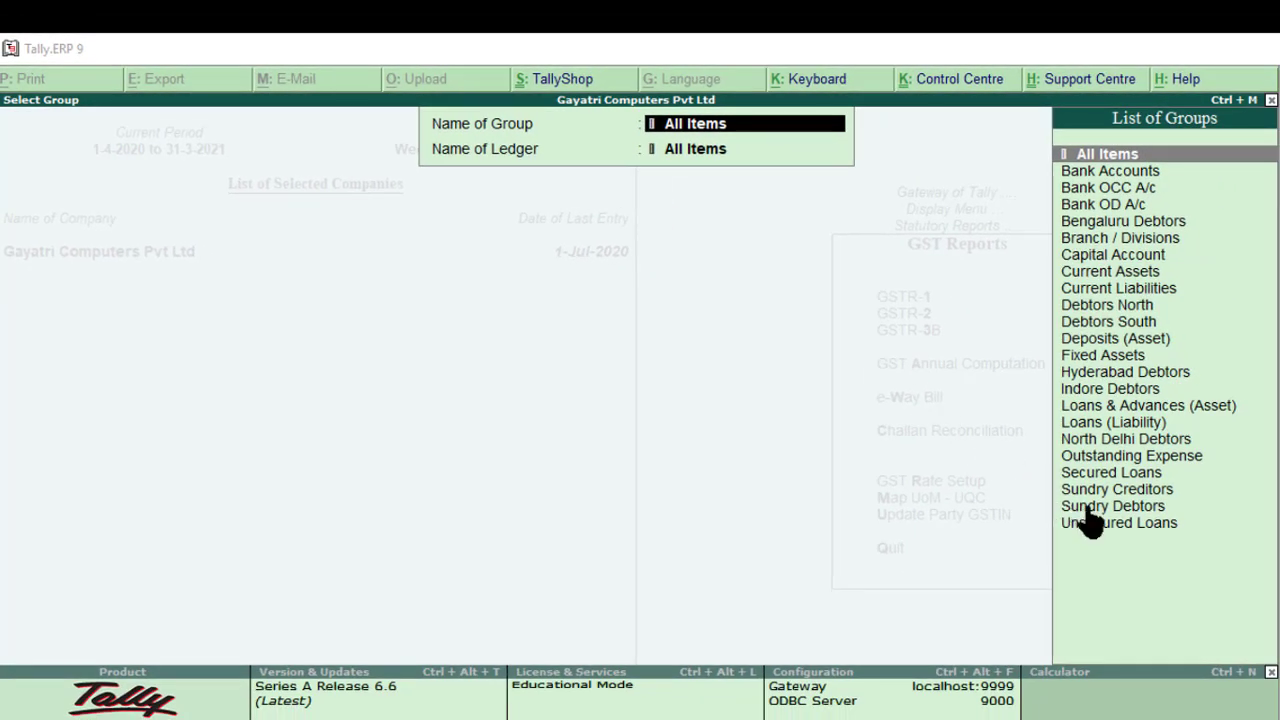
click(1088, 506)
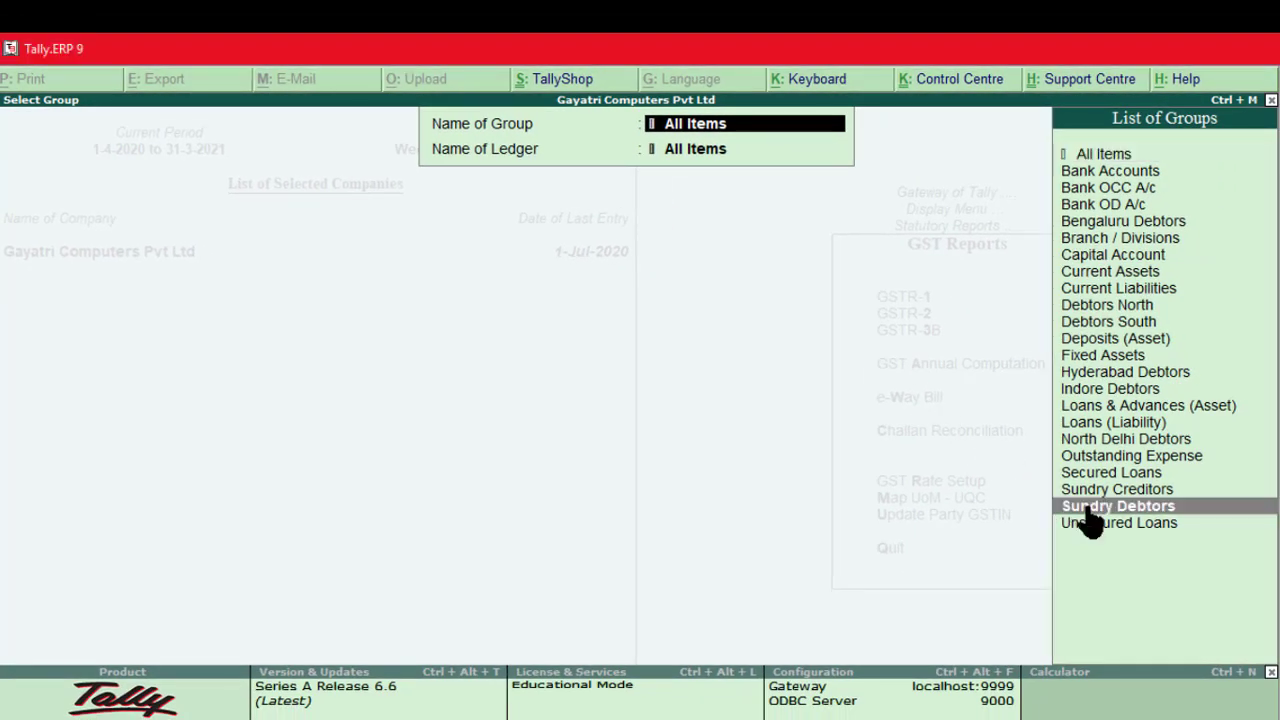
click(1088, 506)
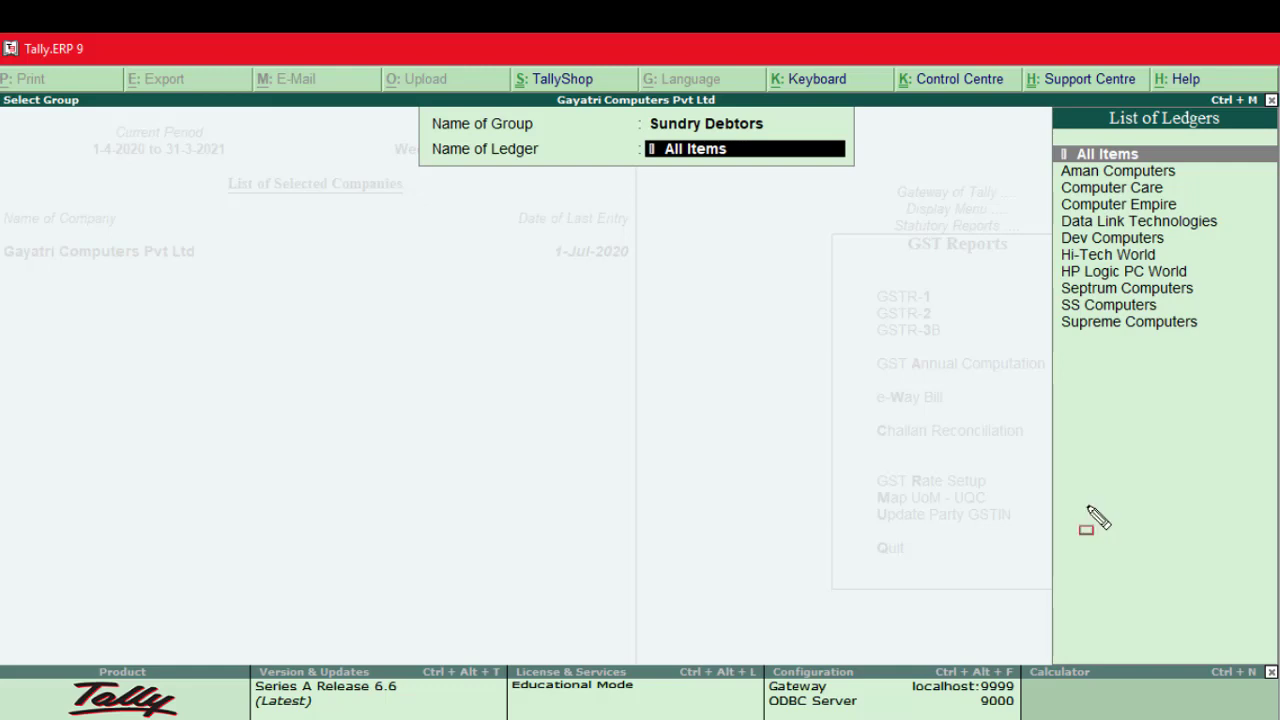
mouse_move(1062, 172)
mouse_down()
mouse_move(1195, 282)
mouse_move(1240, 342)
mouse_up()
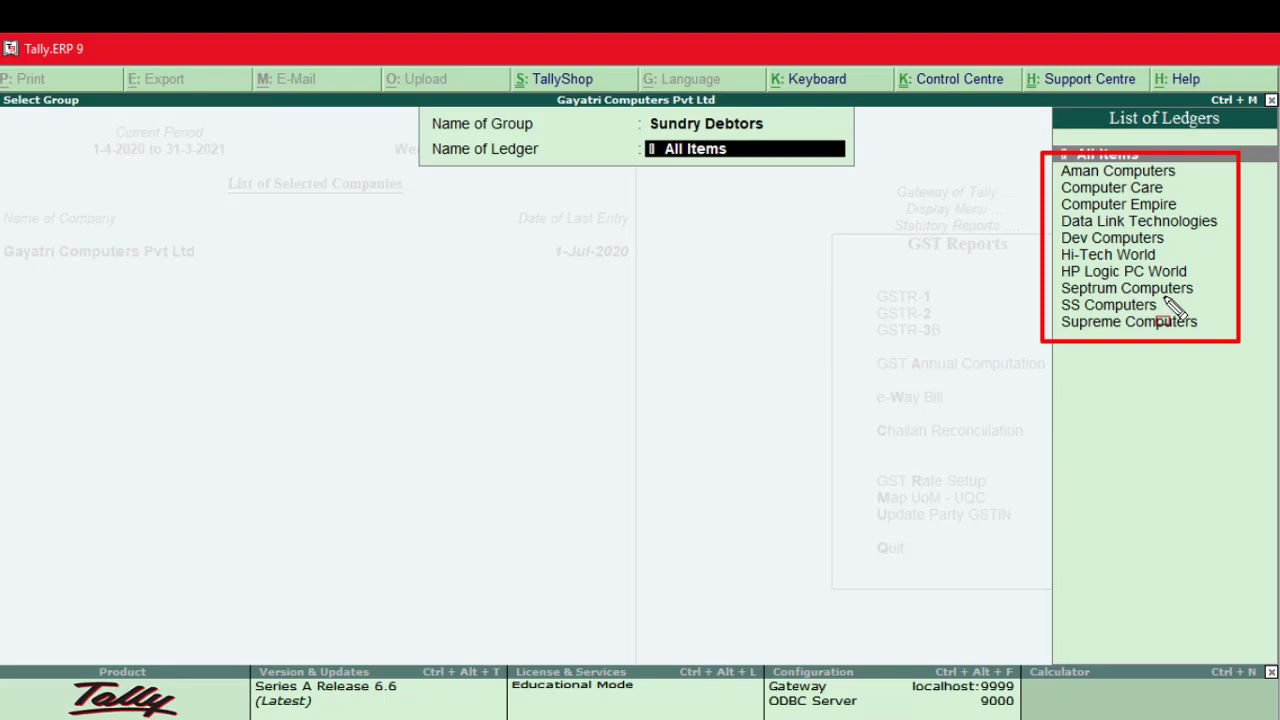
key(Escape)
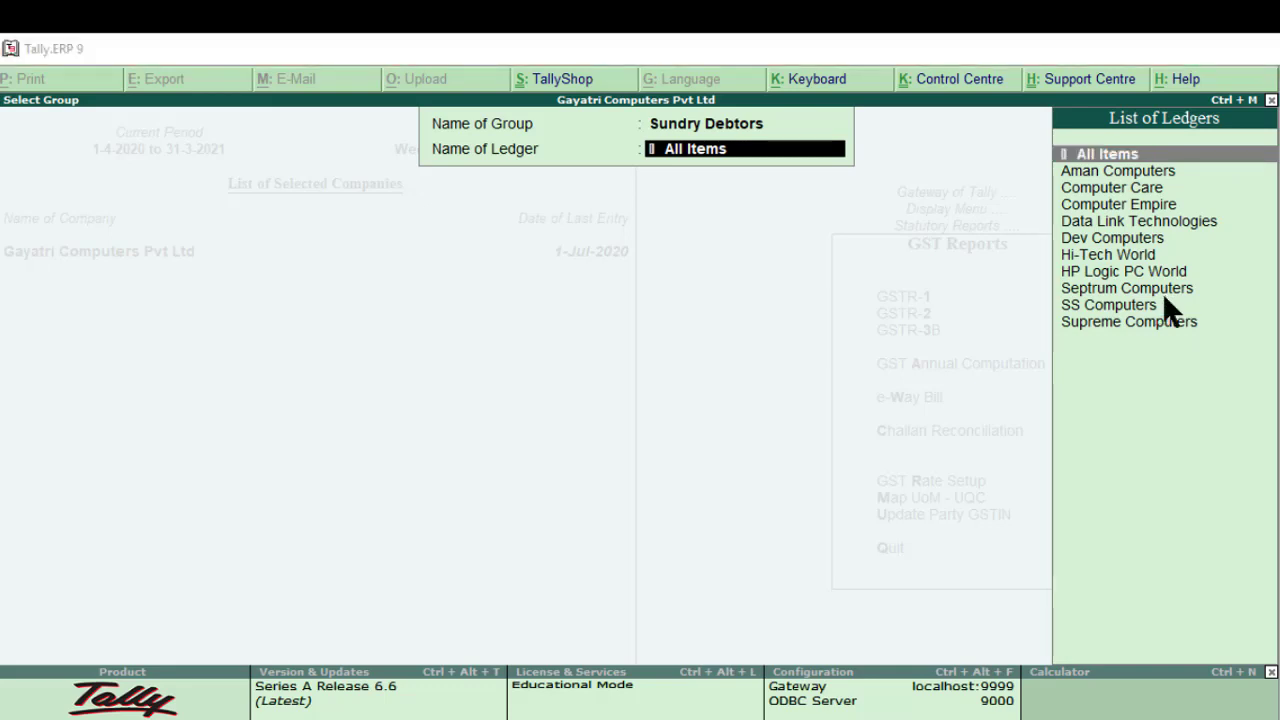
click(1133, 153)
click(1133, 153)
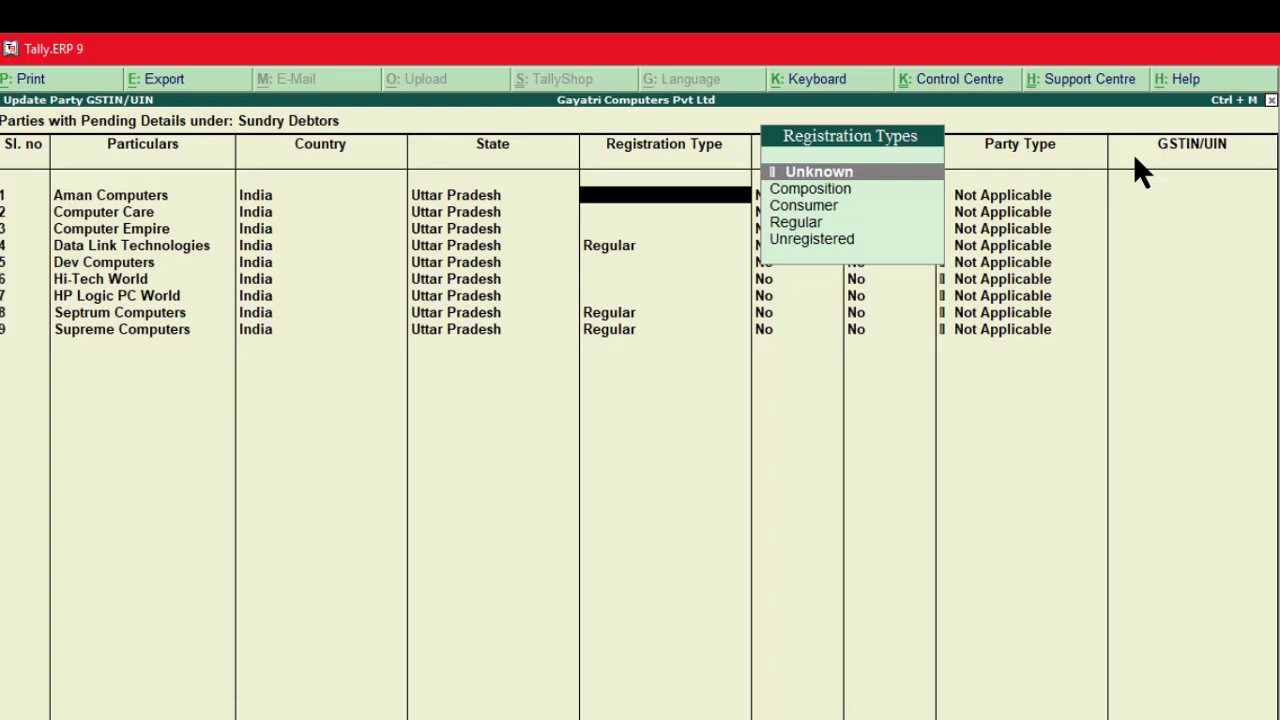
Step: Move to row 1's registration type and select Consumer for Aman Computers
key(BackSpace)
key(BackSpace)
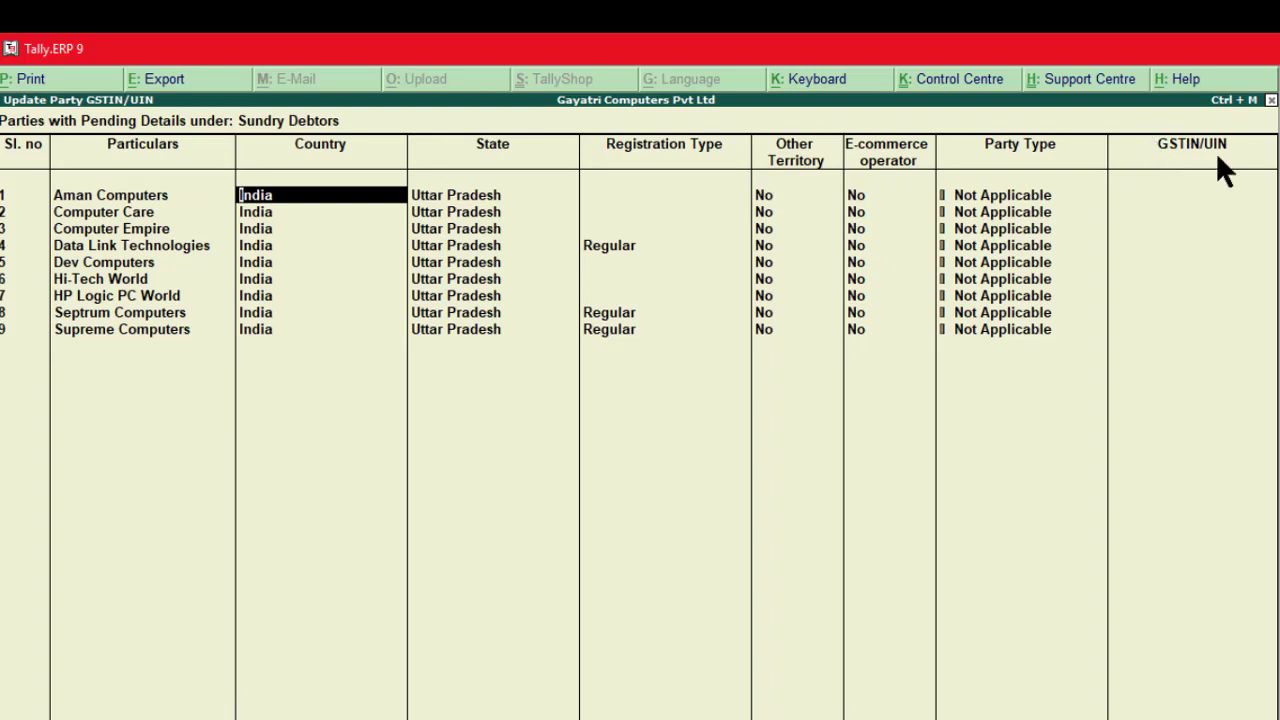
key(ctrl+alt+d)
mouse_move(1140, 130)
mouse_down()
mouse_move(1165, 159)
mouse_move(1244, 160)
mouse_up()
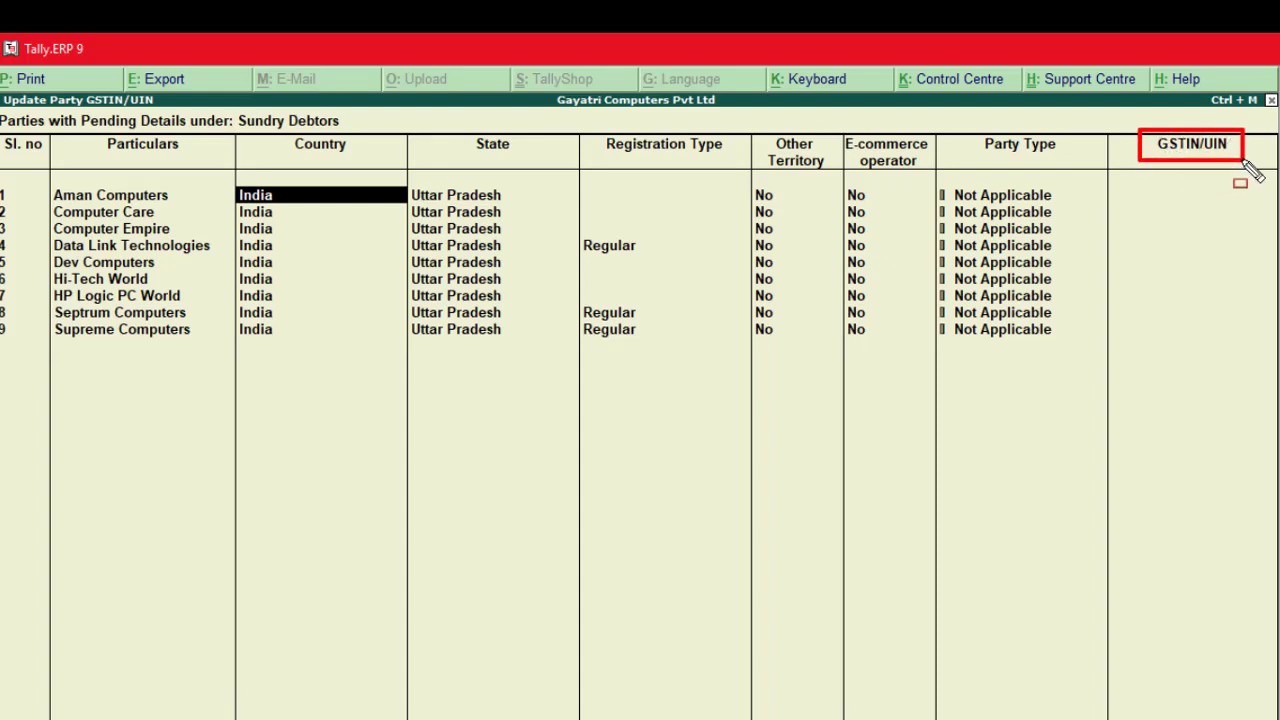
key(Escape)
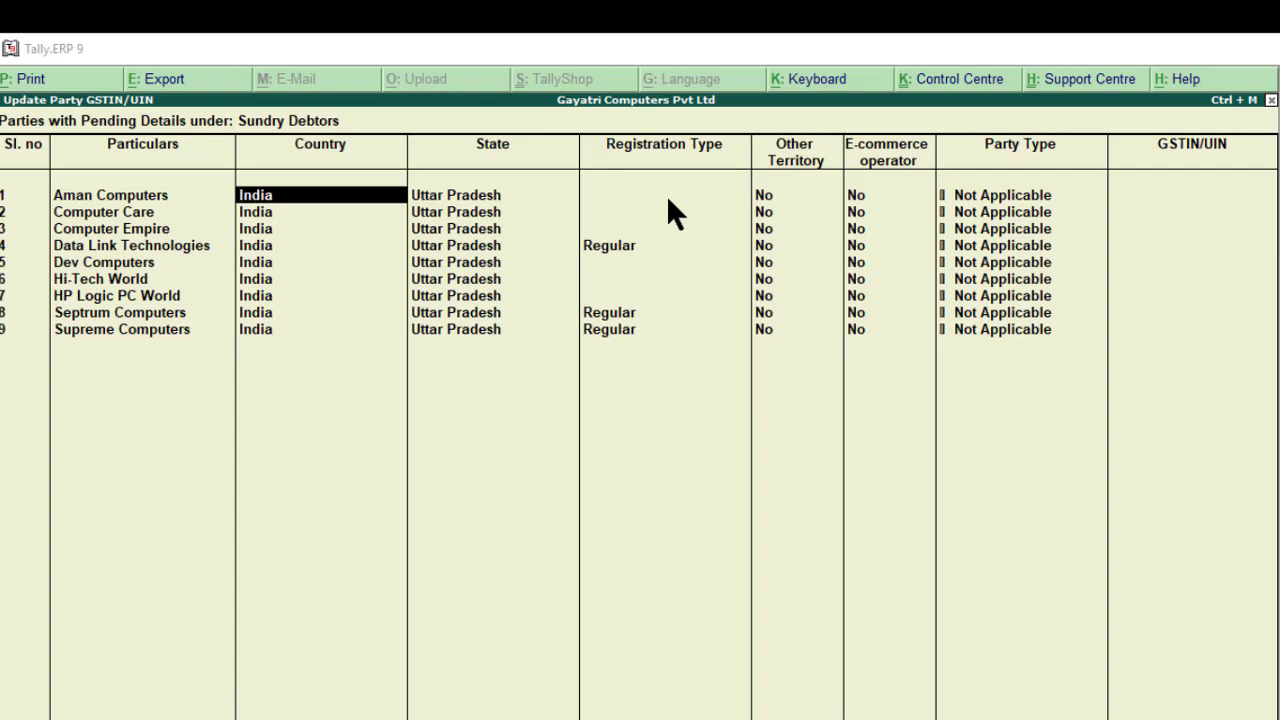
click(487, 197)
key(Return)
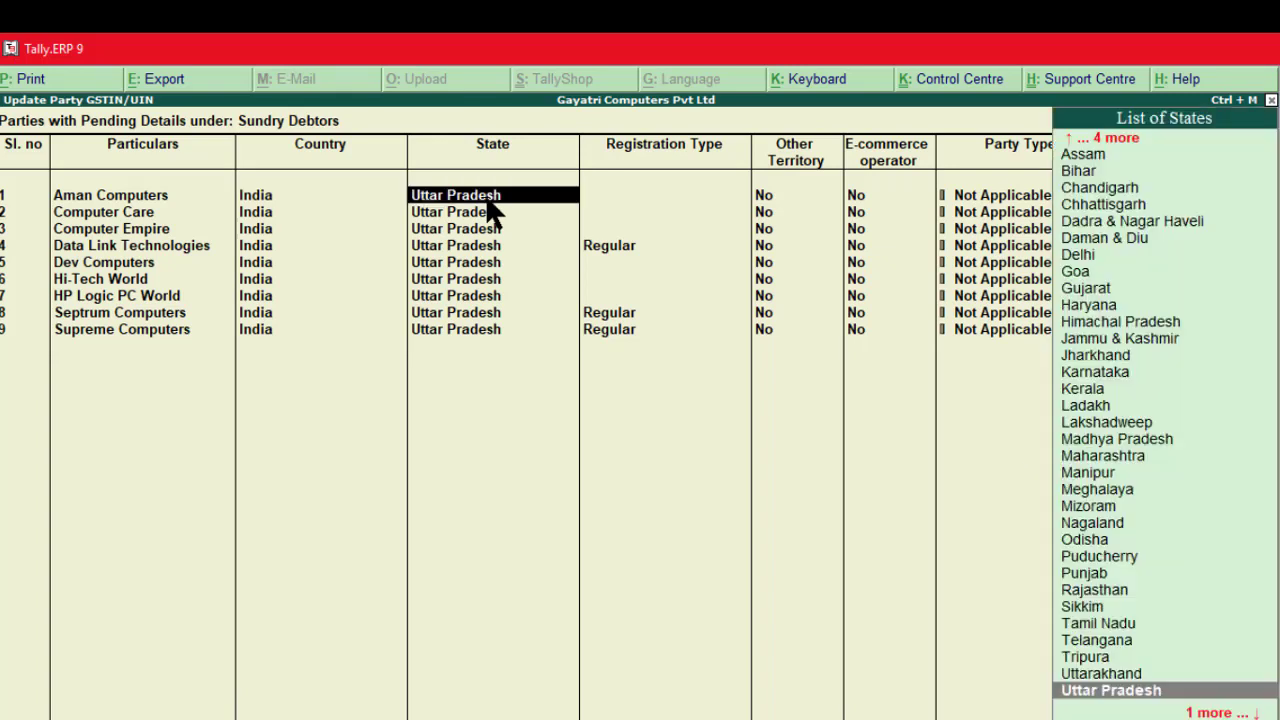
key(Return)
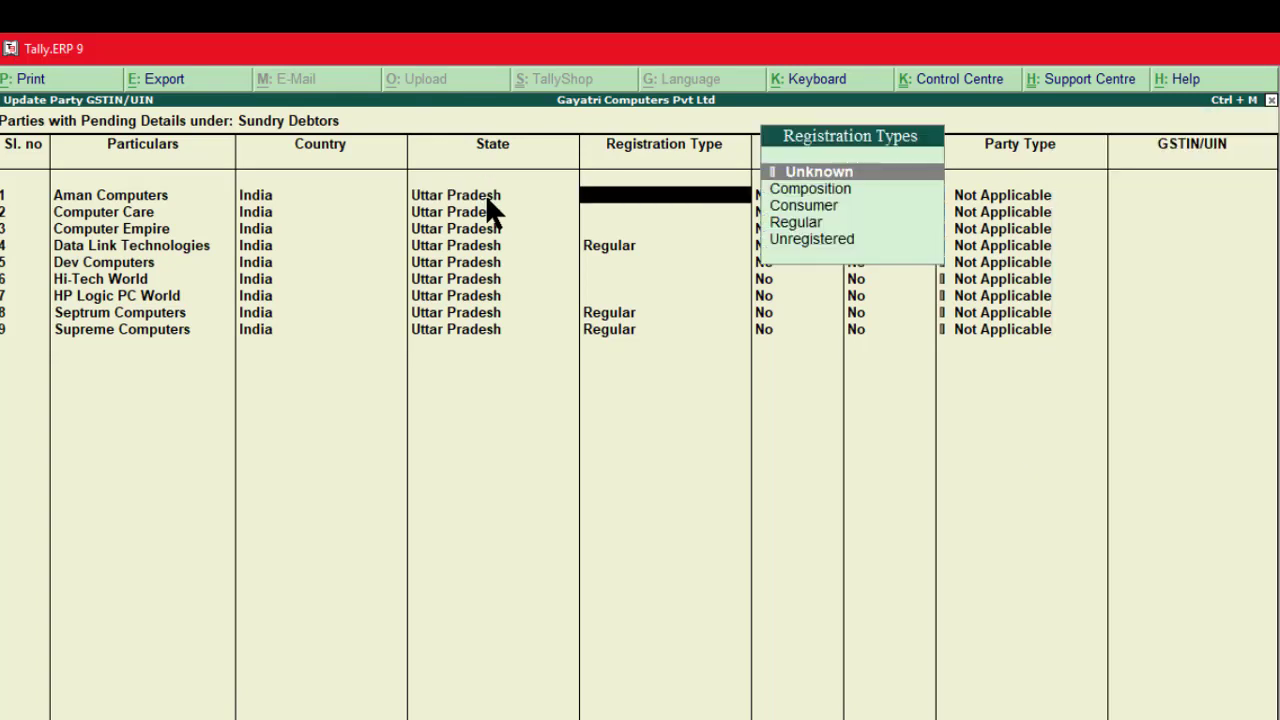
key(Down)
key(Down)
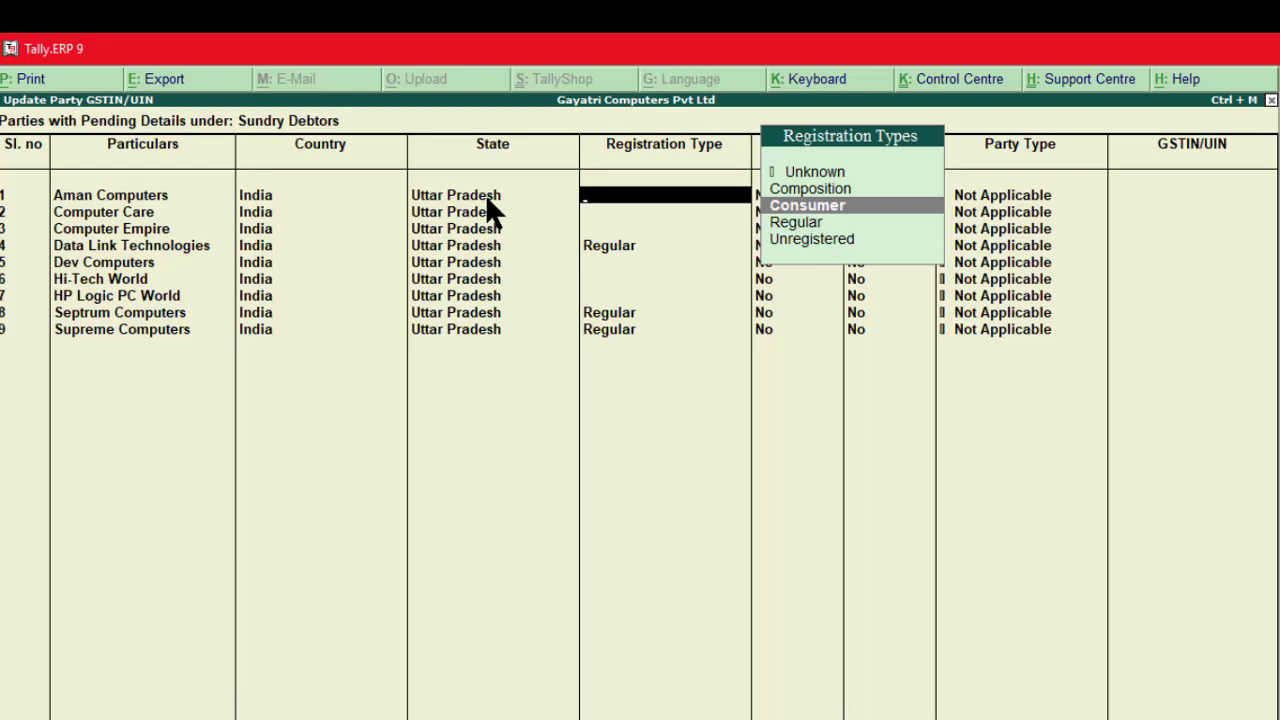
key(Return)
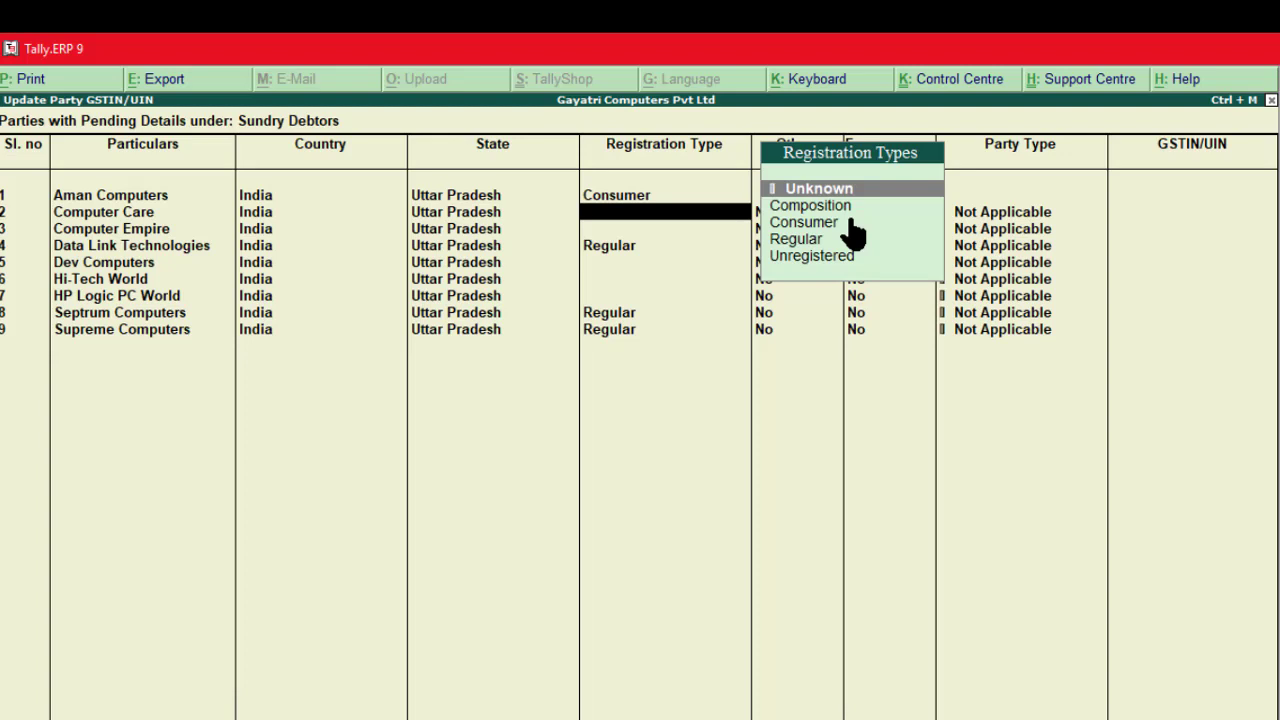
Step: Correct Aman Computers to Regular, keeping Other Territory No, E-commerce No, party type Not Applicable
key(Down)
key(Down)
key(Down)
key(Down)
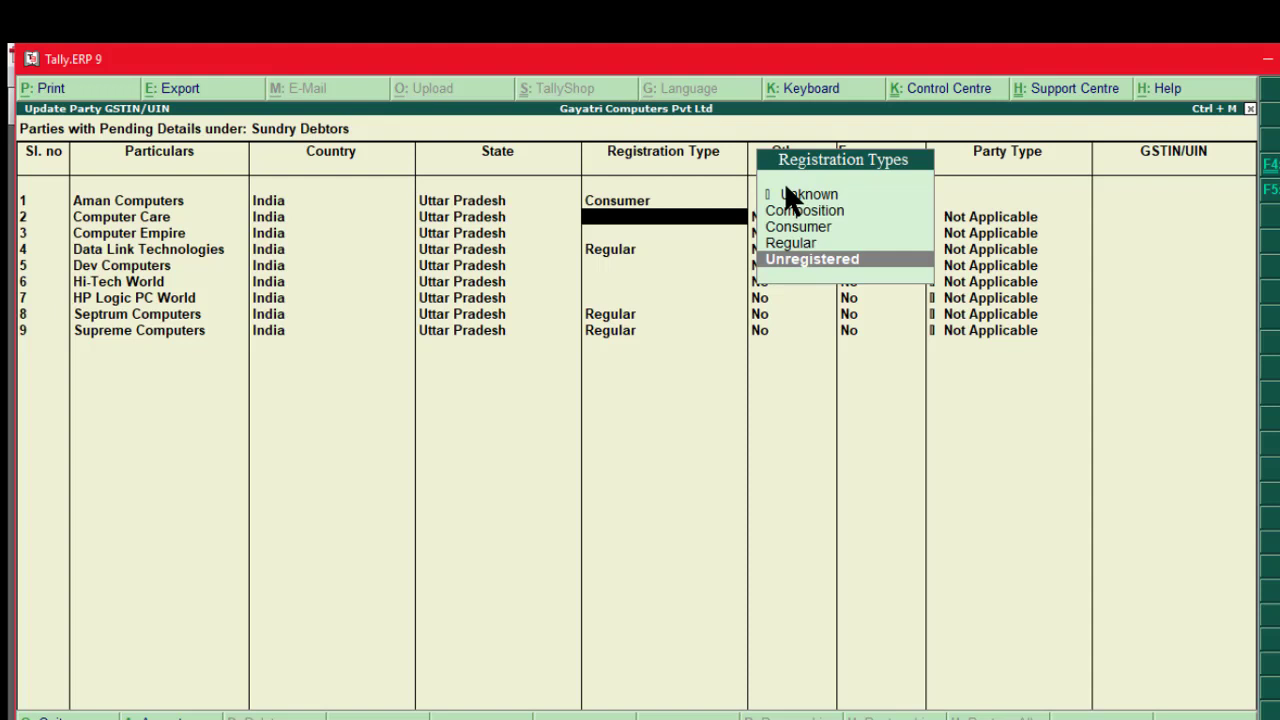
key(BackSpace)
key(BackSpace)
key(BackSpace)
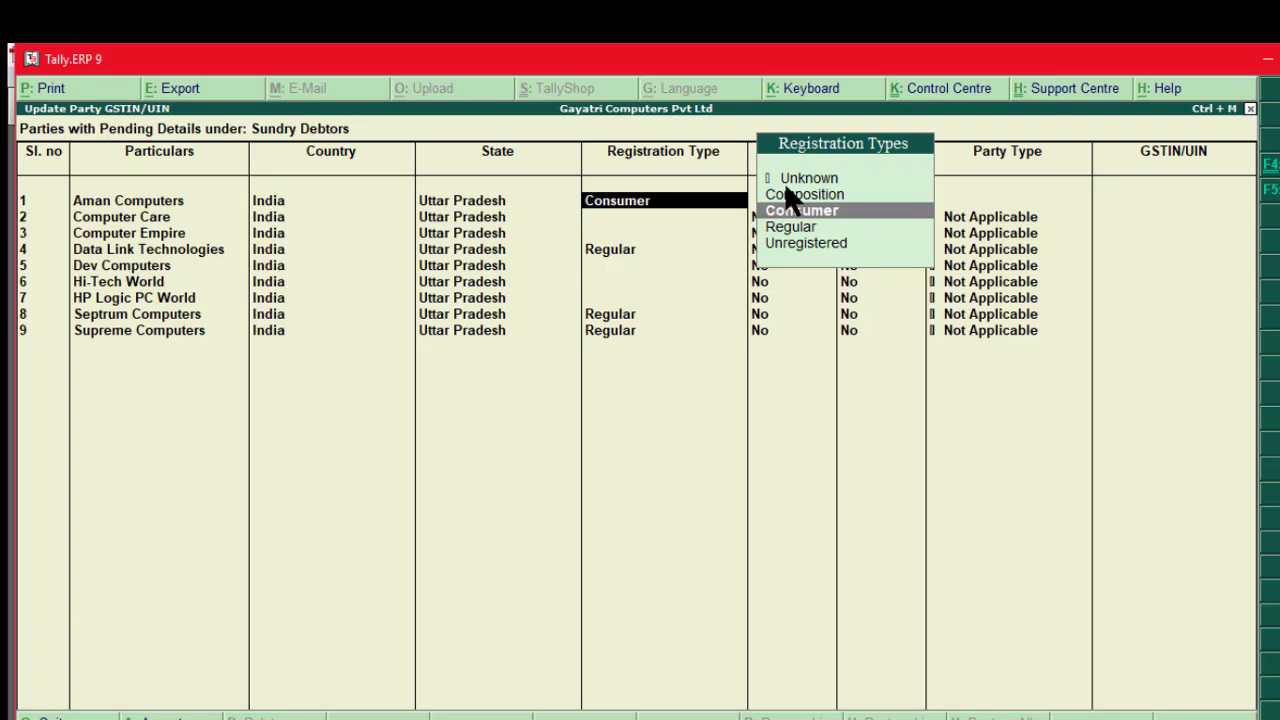
key(Down)
key(Return)
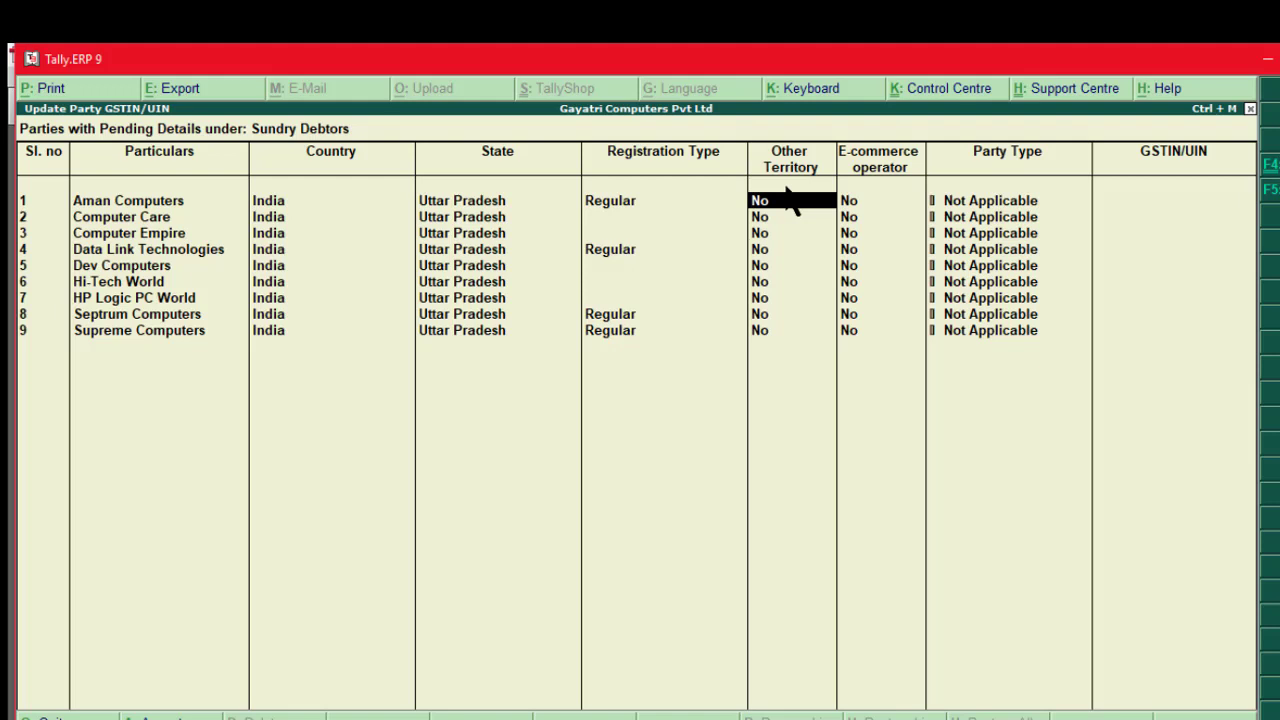
key(Return)
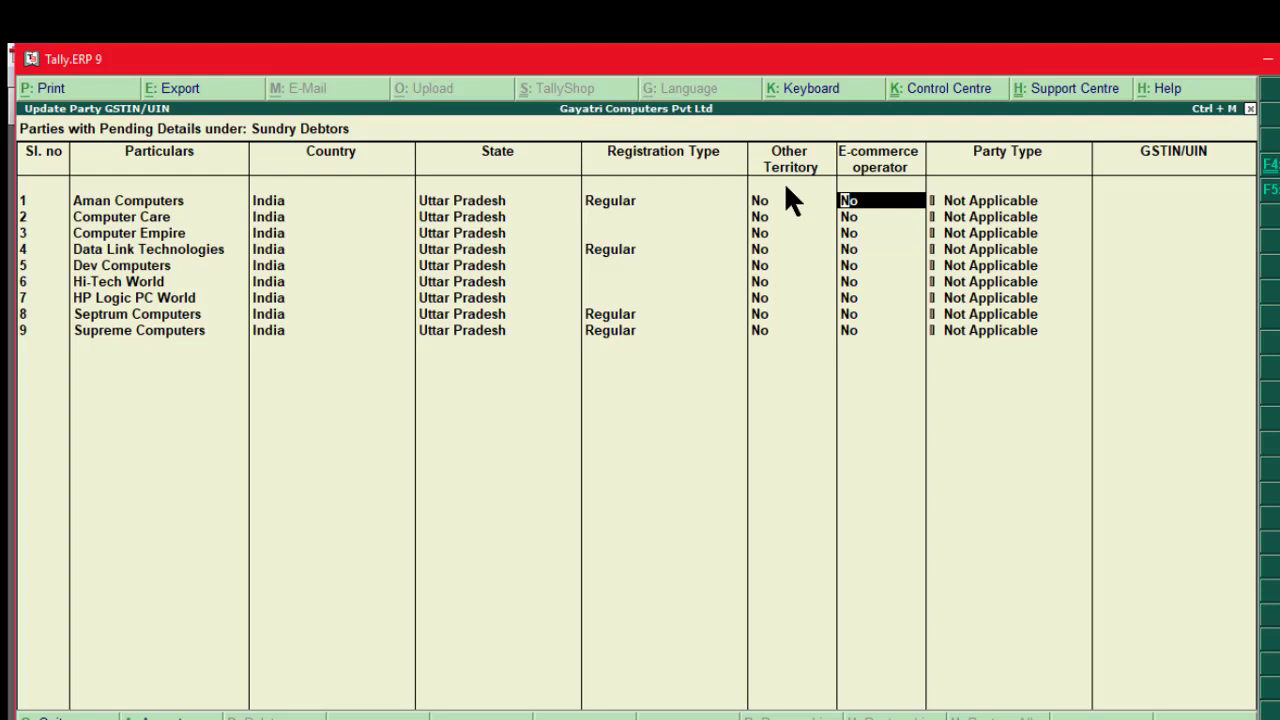
key(Return)
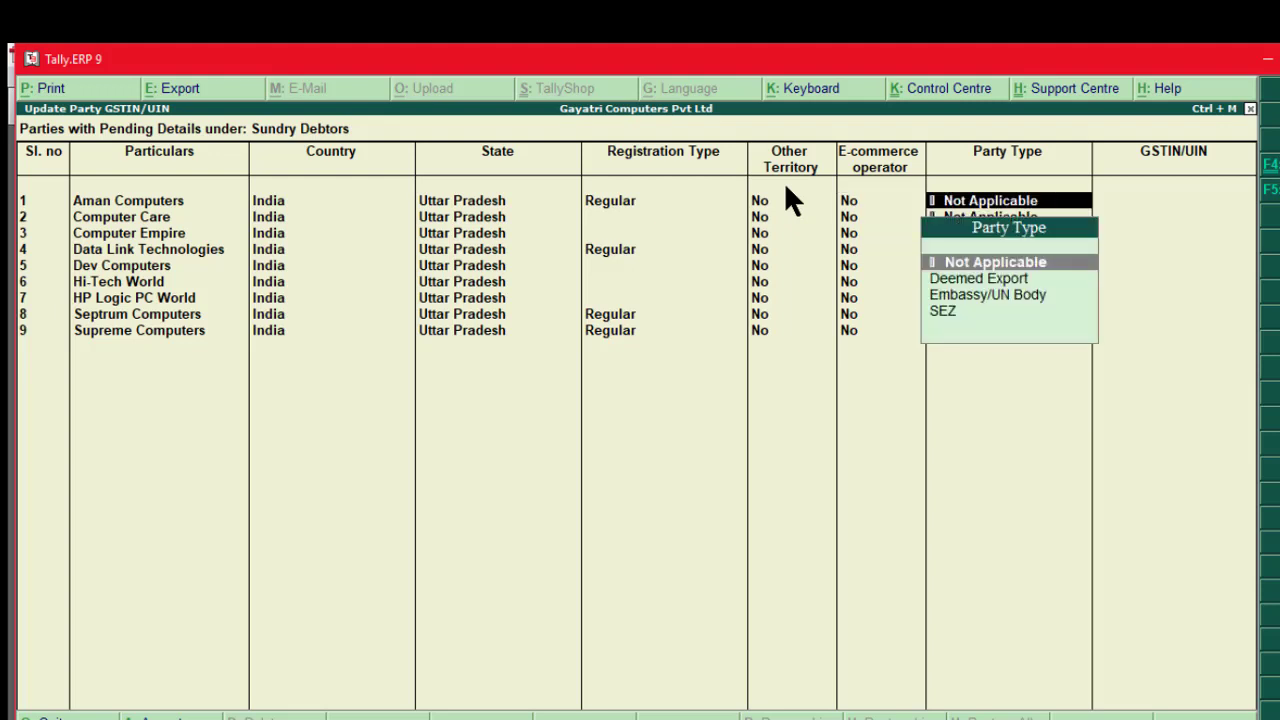
key(Return)
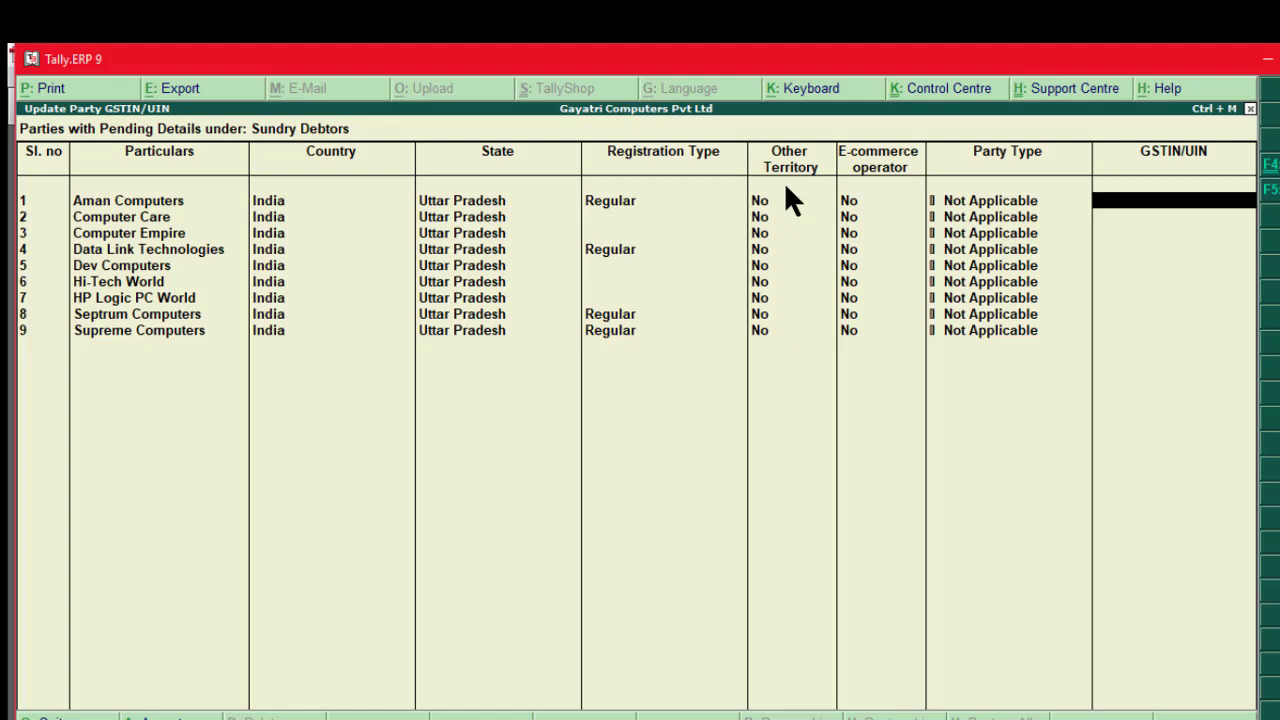
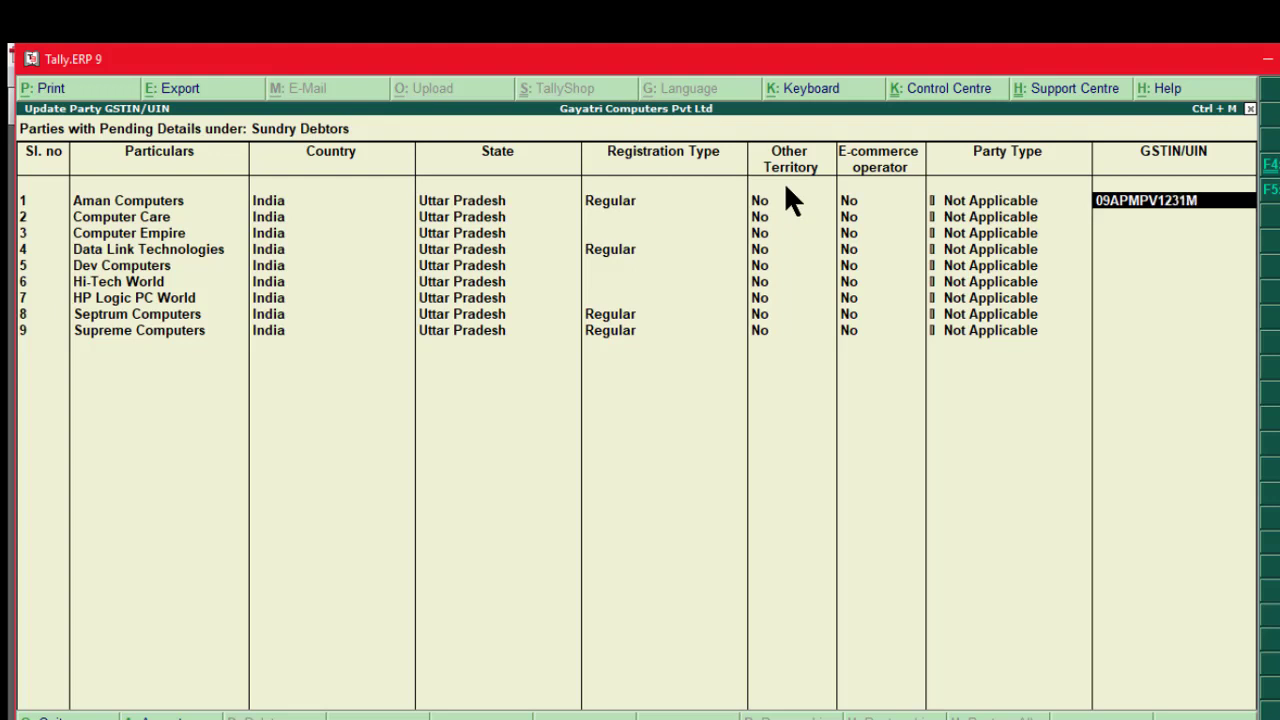
key(Return)
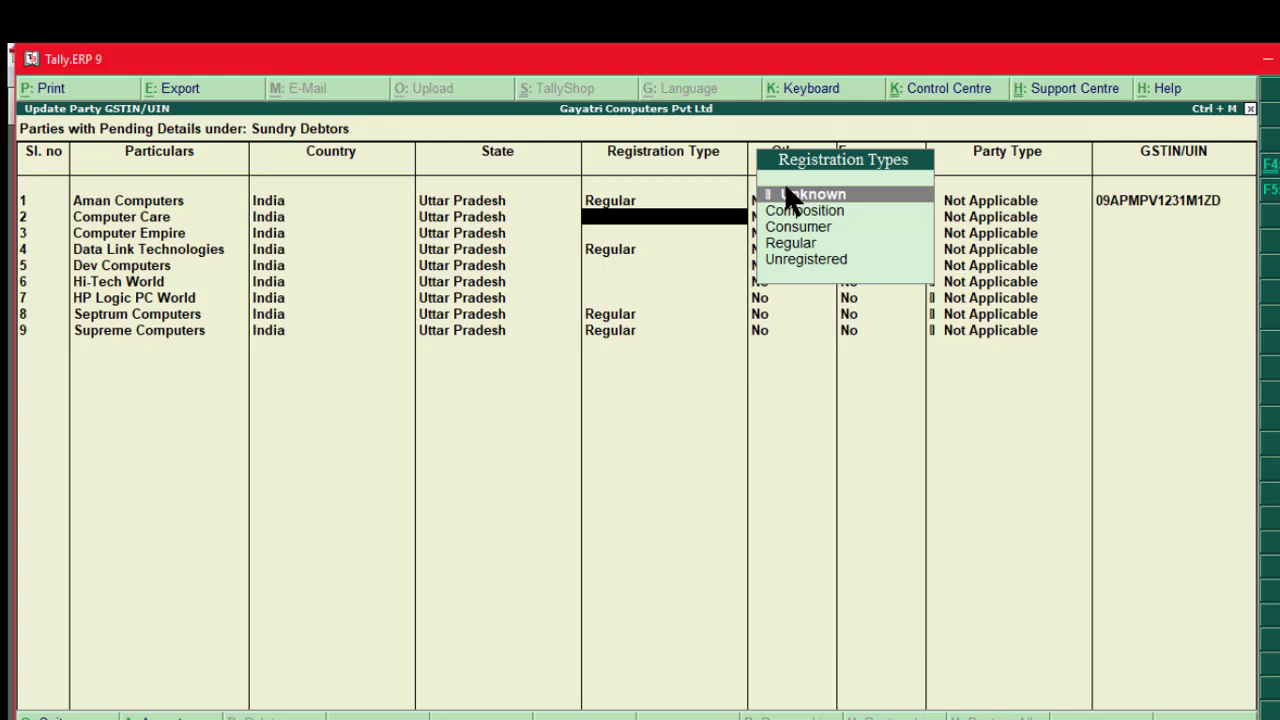
key(Down)
key(Down)
key(Down)
key(Return)
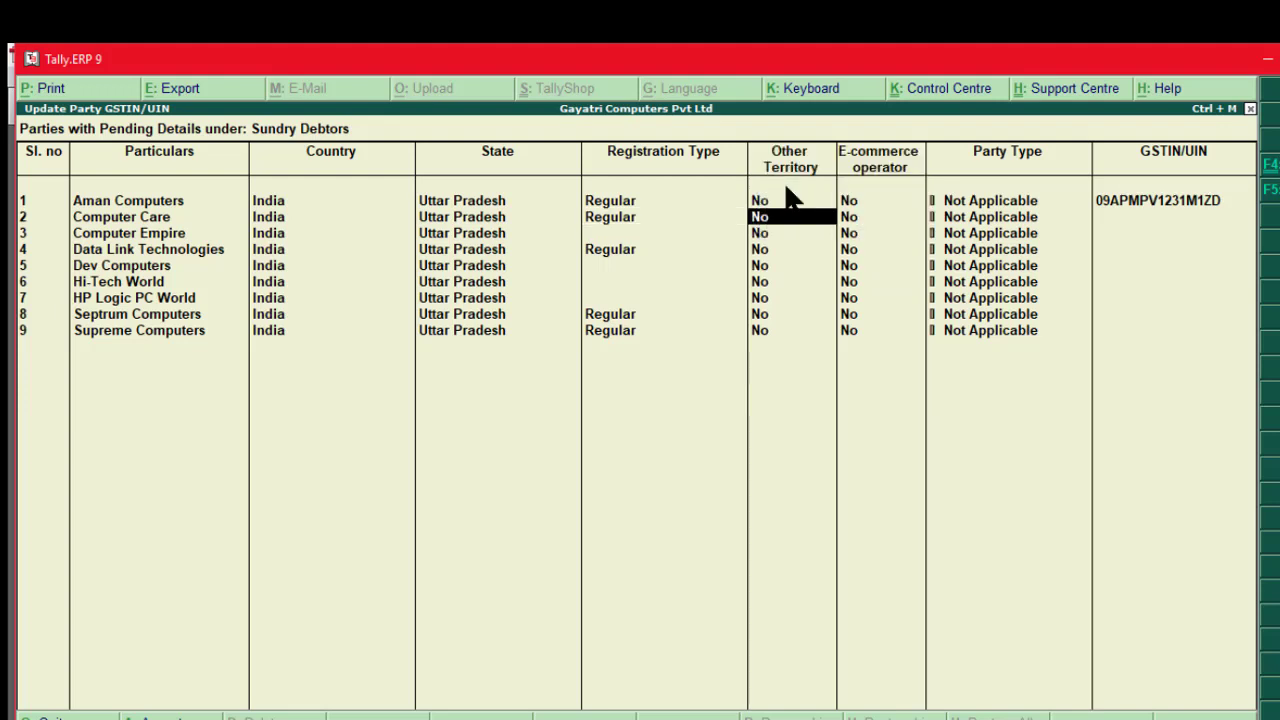
key(Return)
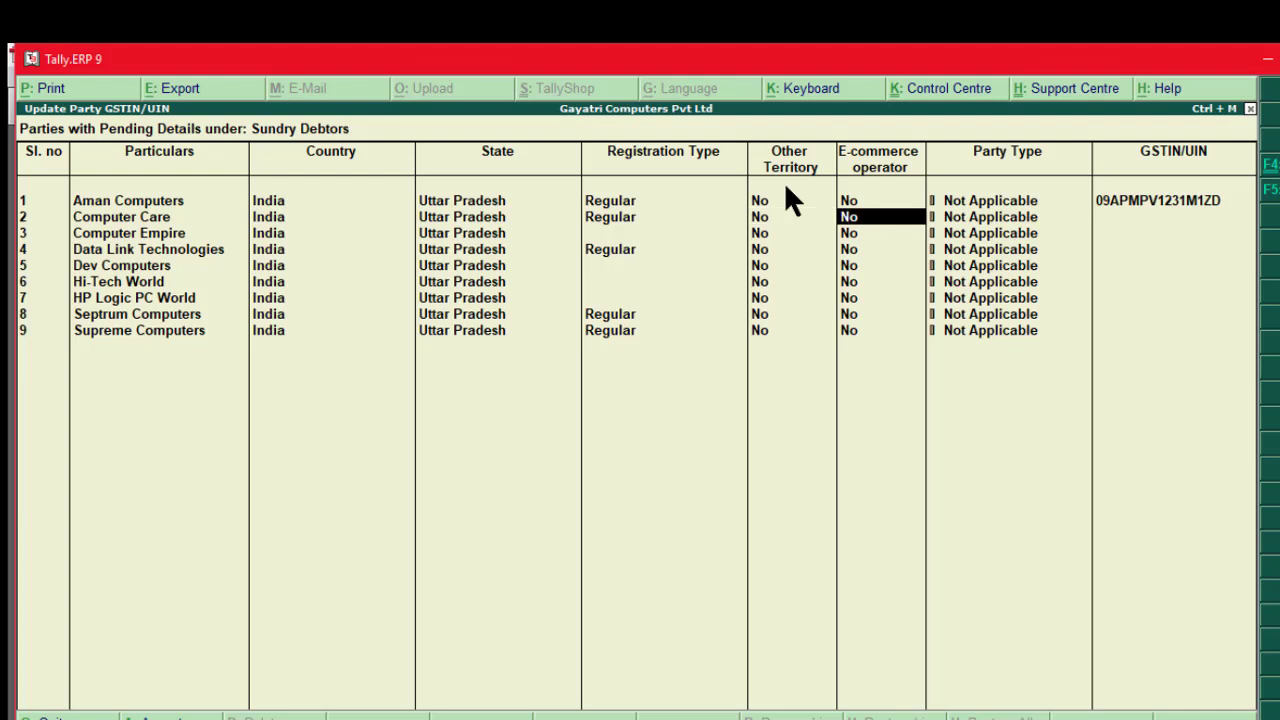
key(Return)
key(Return)
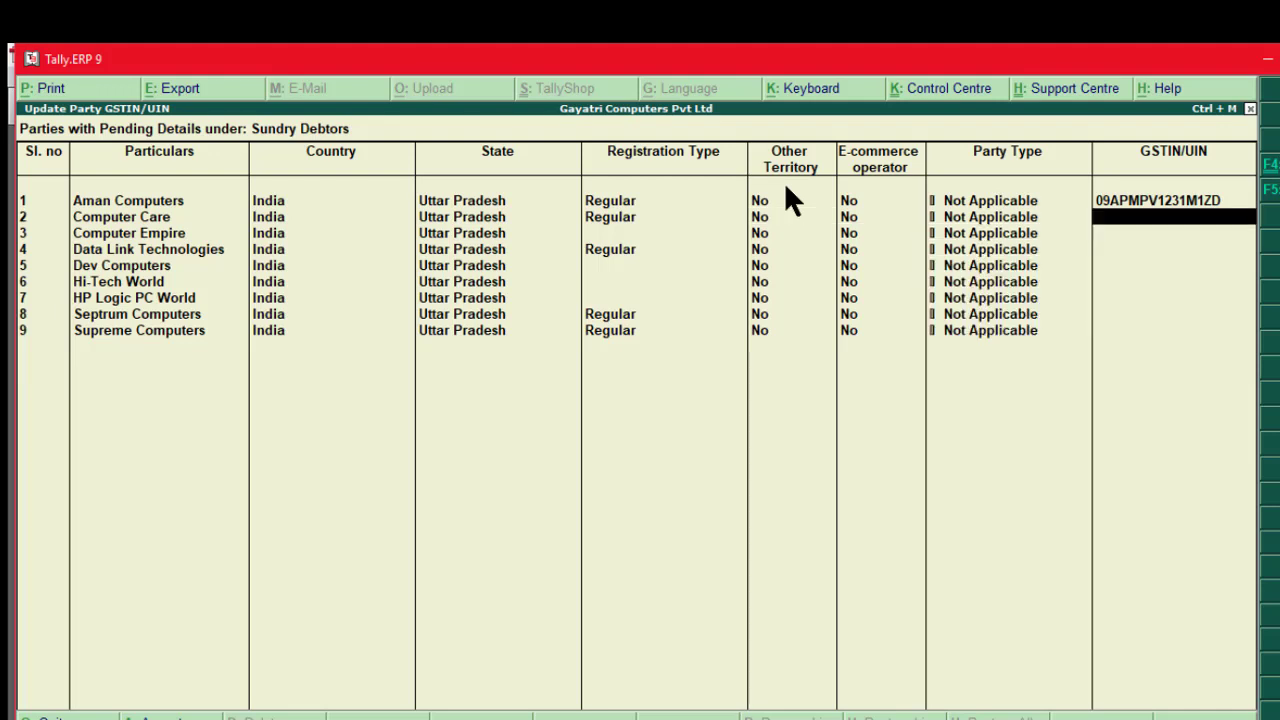
click(782, 719)
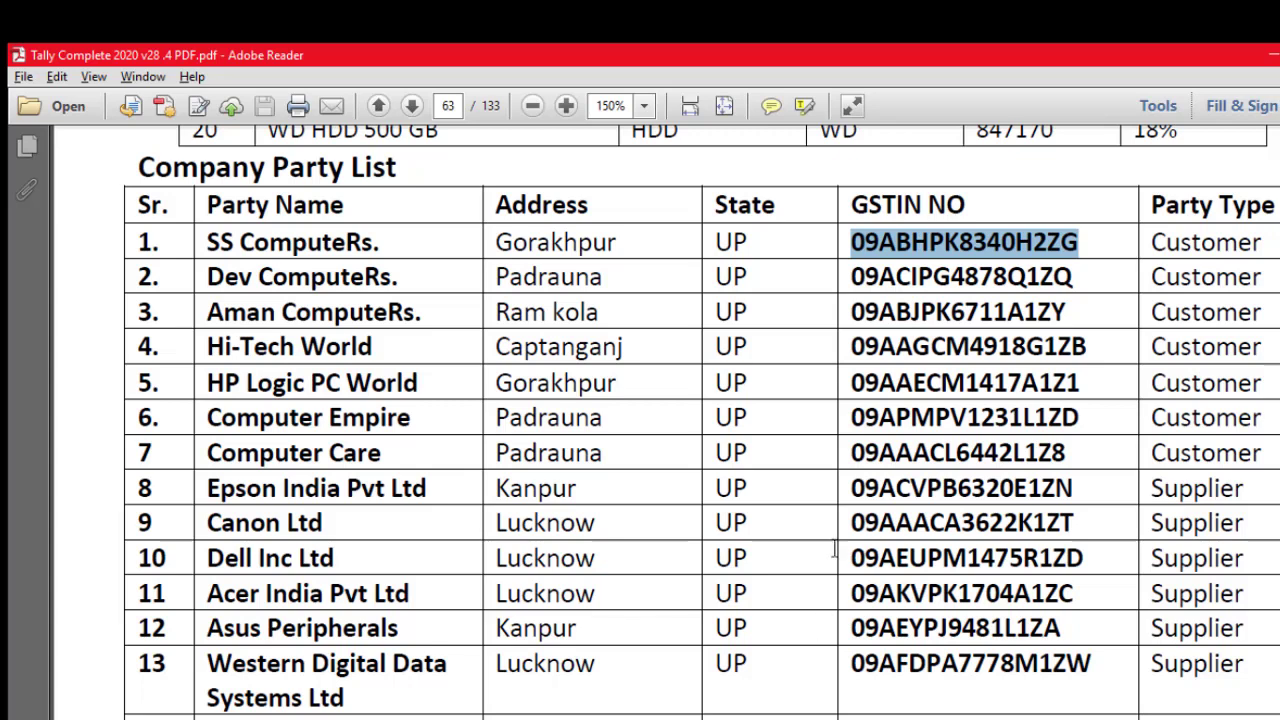
Step: Copy Computer Care's GSTIN from the PDF and paste it into its Tally row
click(852, 455)
drag(852, 455, 1075, 455)
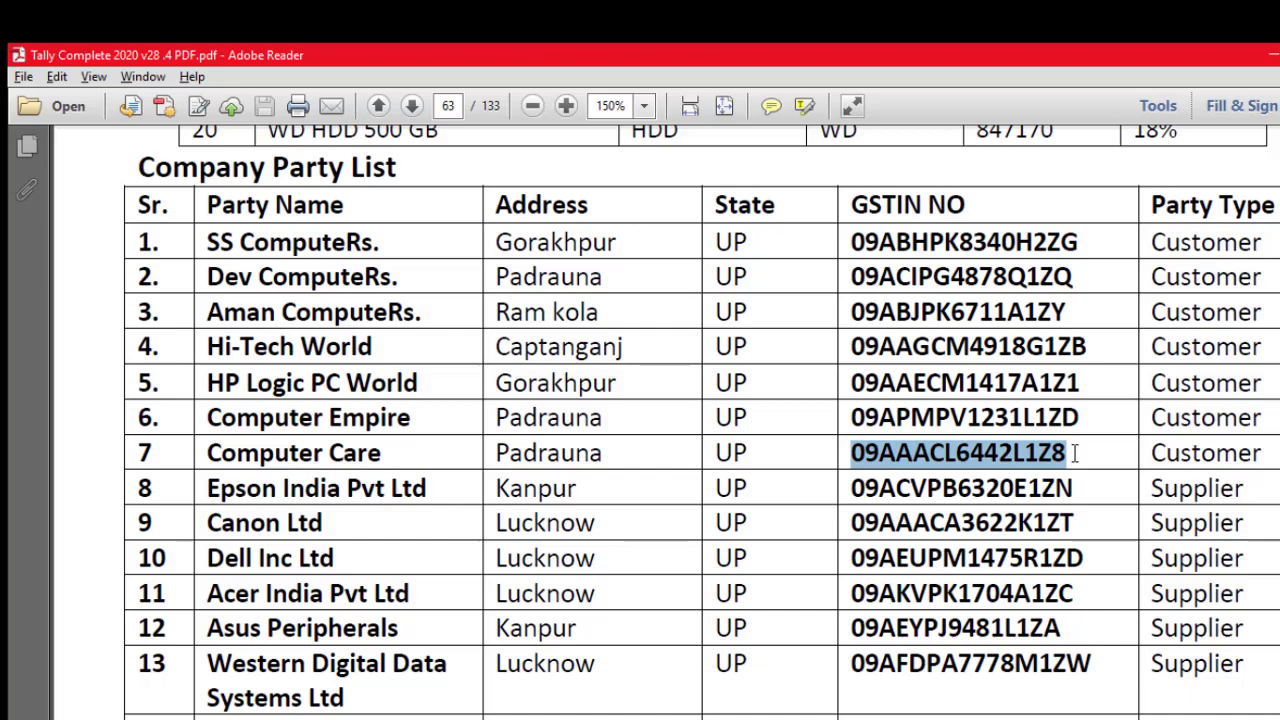
key(alt+Tab)
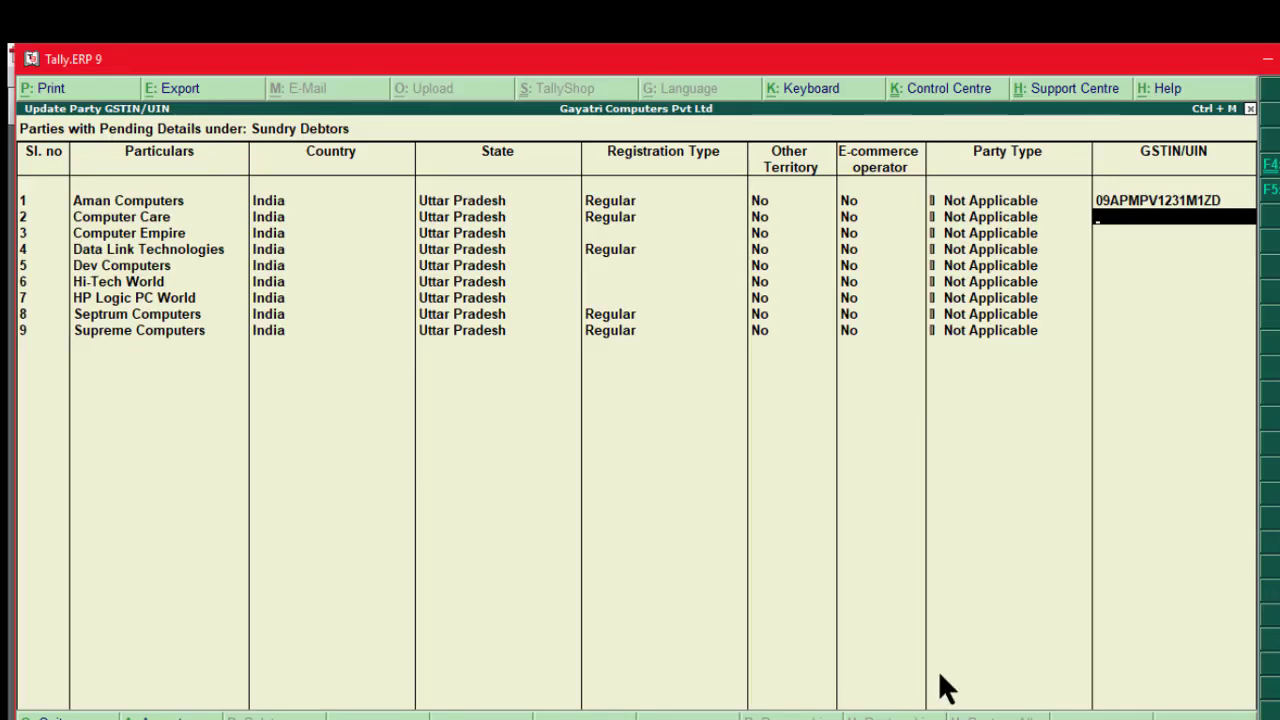
key(ctrl+alt+v)
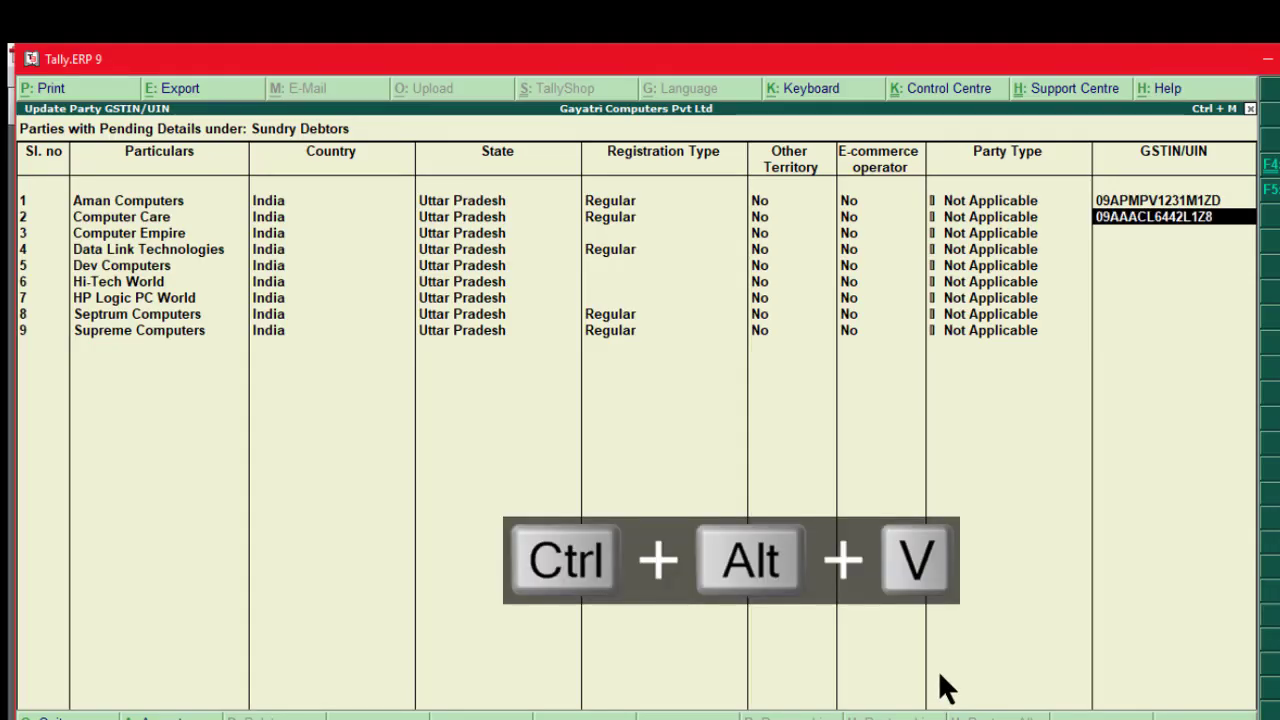
key(Return)
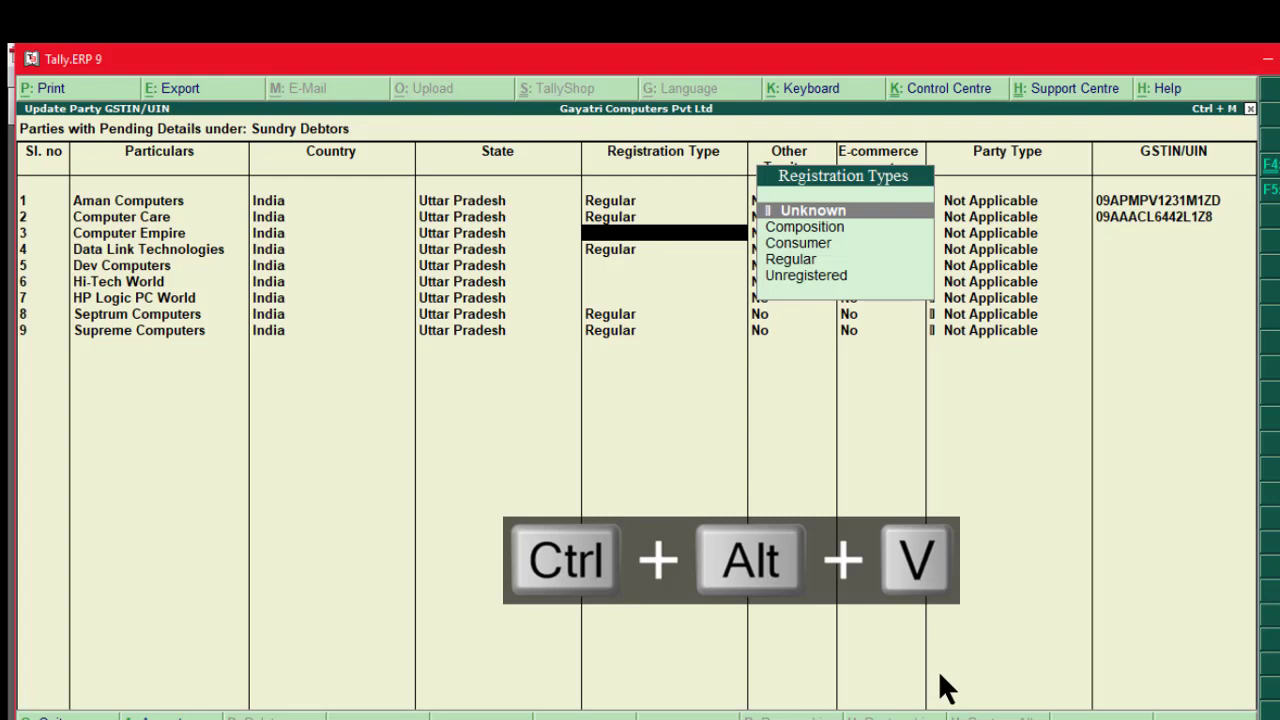
key(Down)
key(Down)
key(Down)
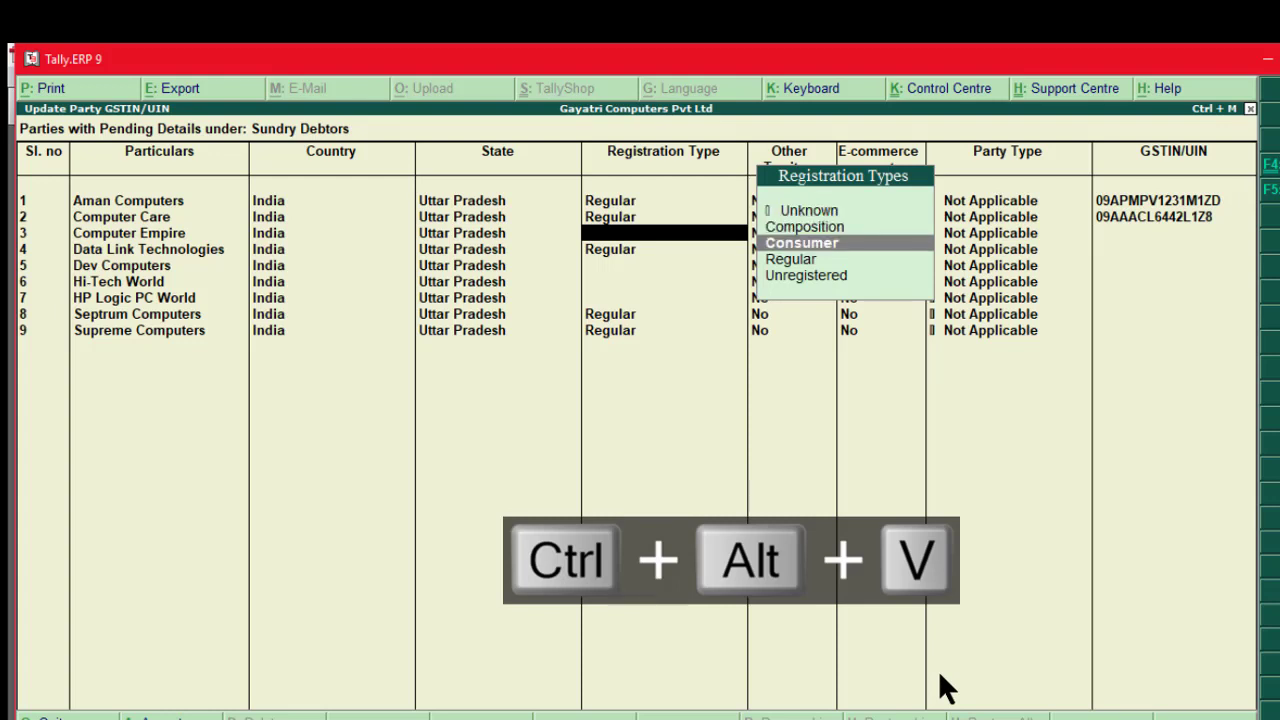
key(Return)
key(Return)
key(Return)
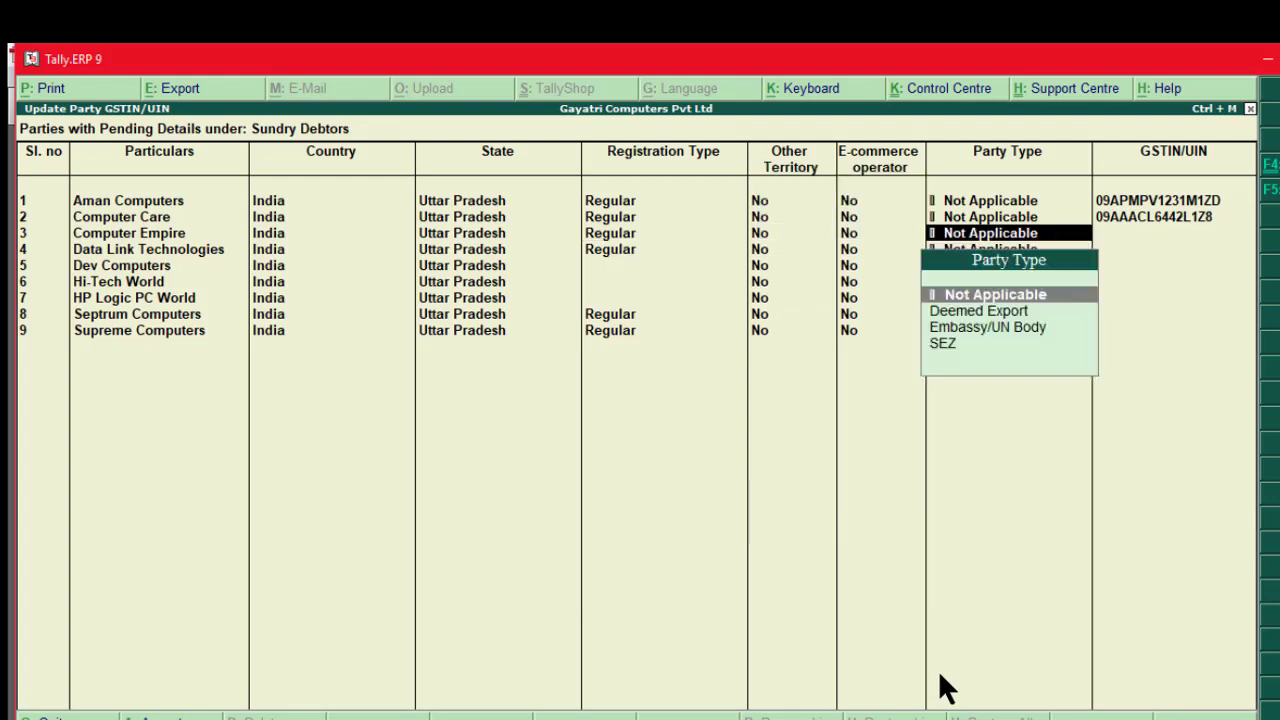
key(Return)
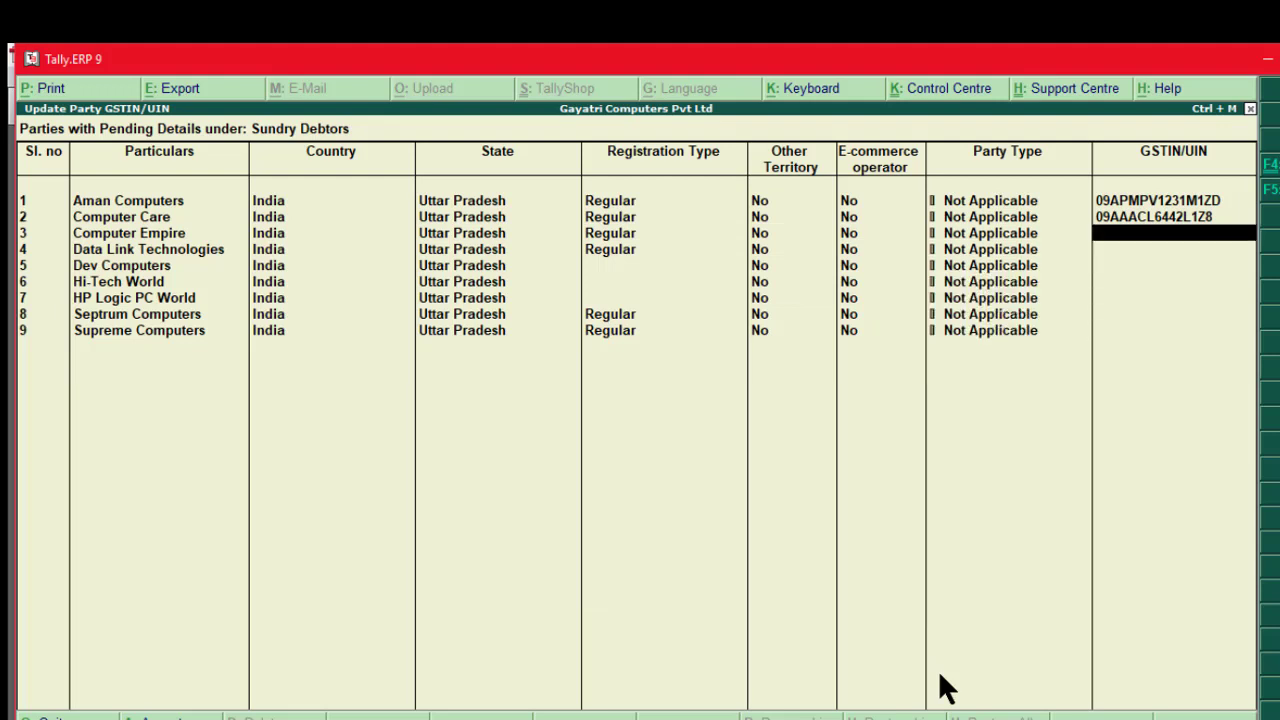
key(alt+Tab)
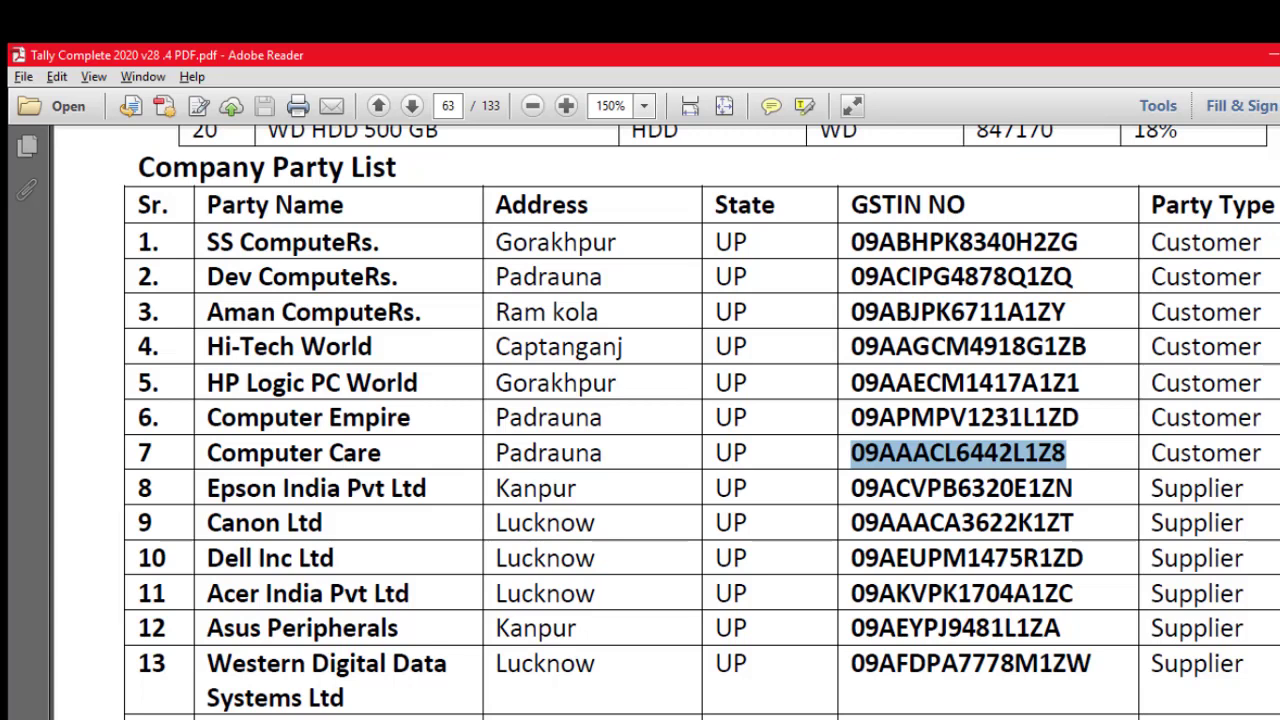
drag(851, 418, 1084, 423)
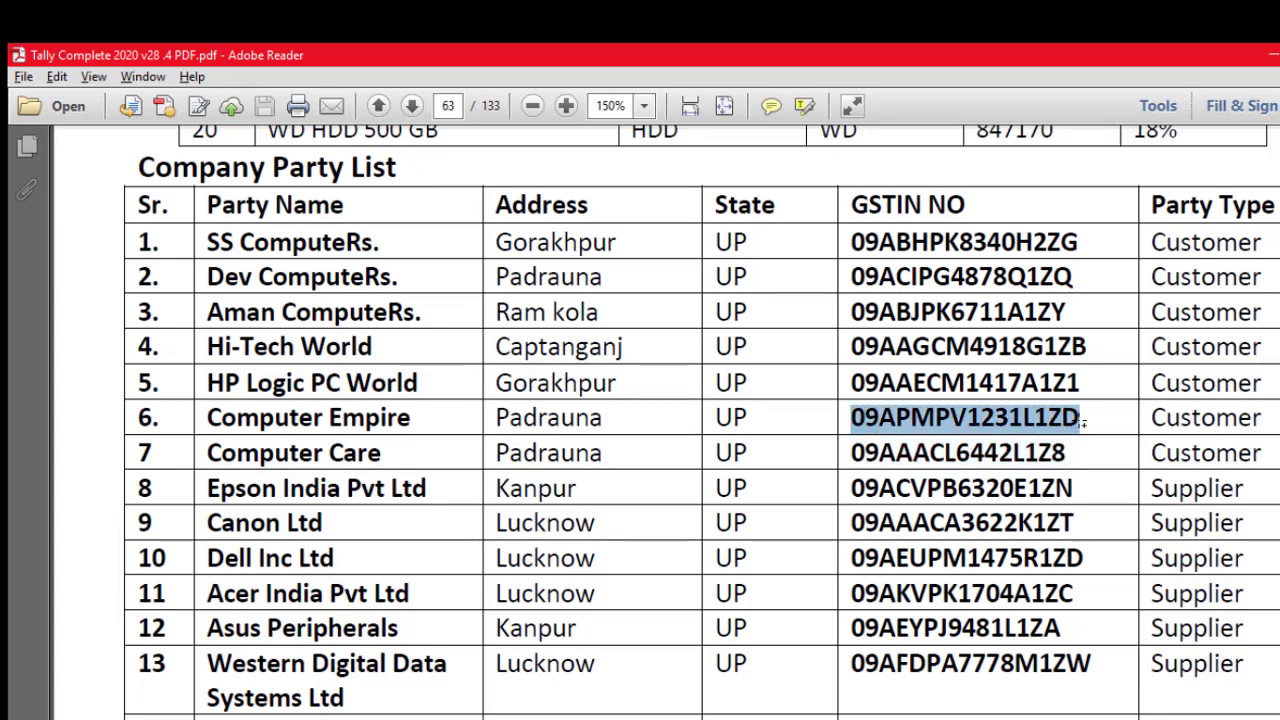
key(alt+Tab)
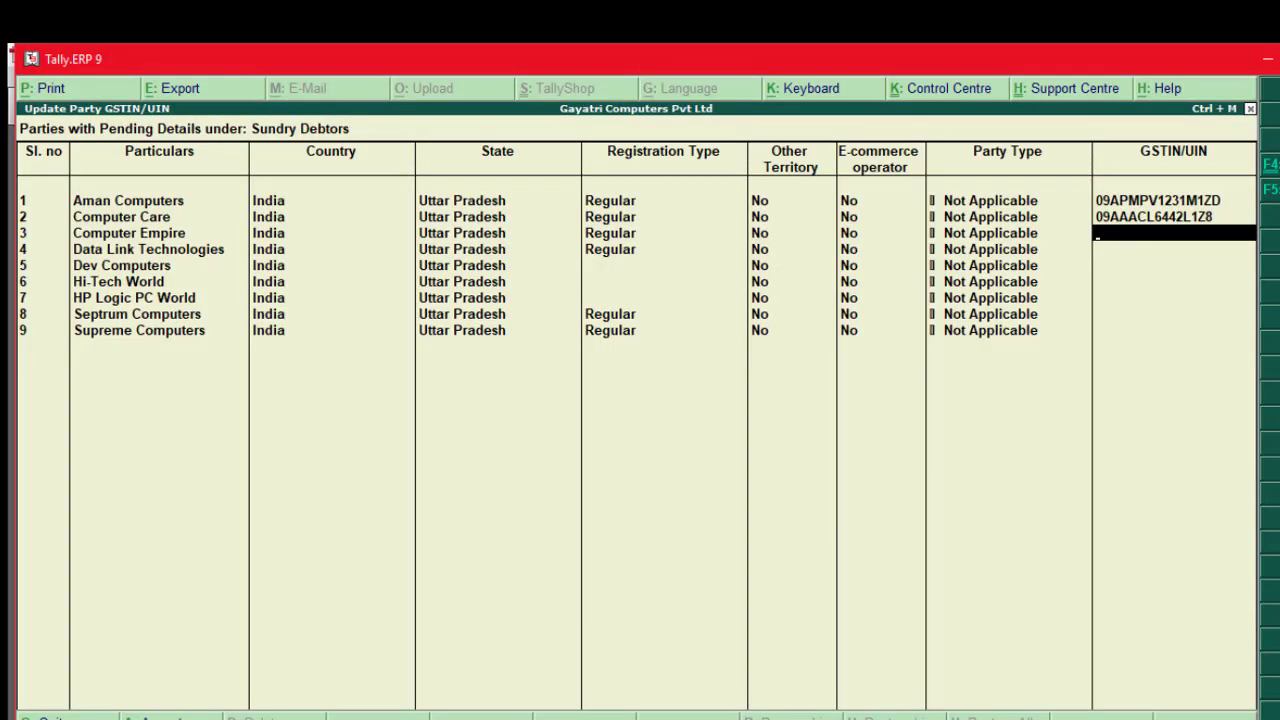
key(ctrl+alt+v)
key(Return)
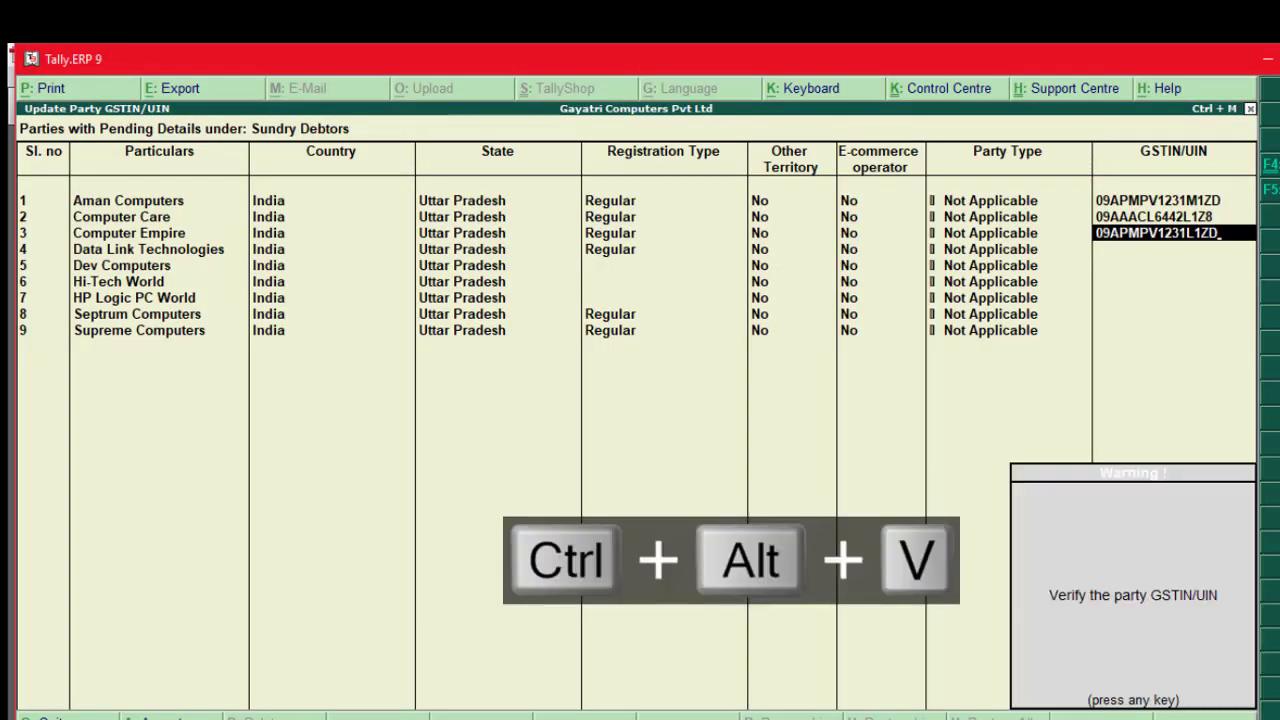
key(Return)
key(Return)
key(Return)
key(Return)
key(Return)
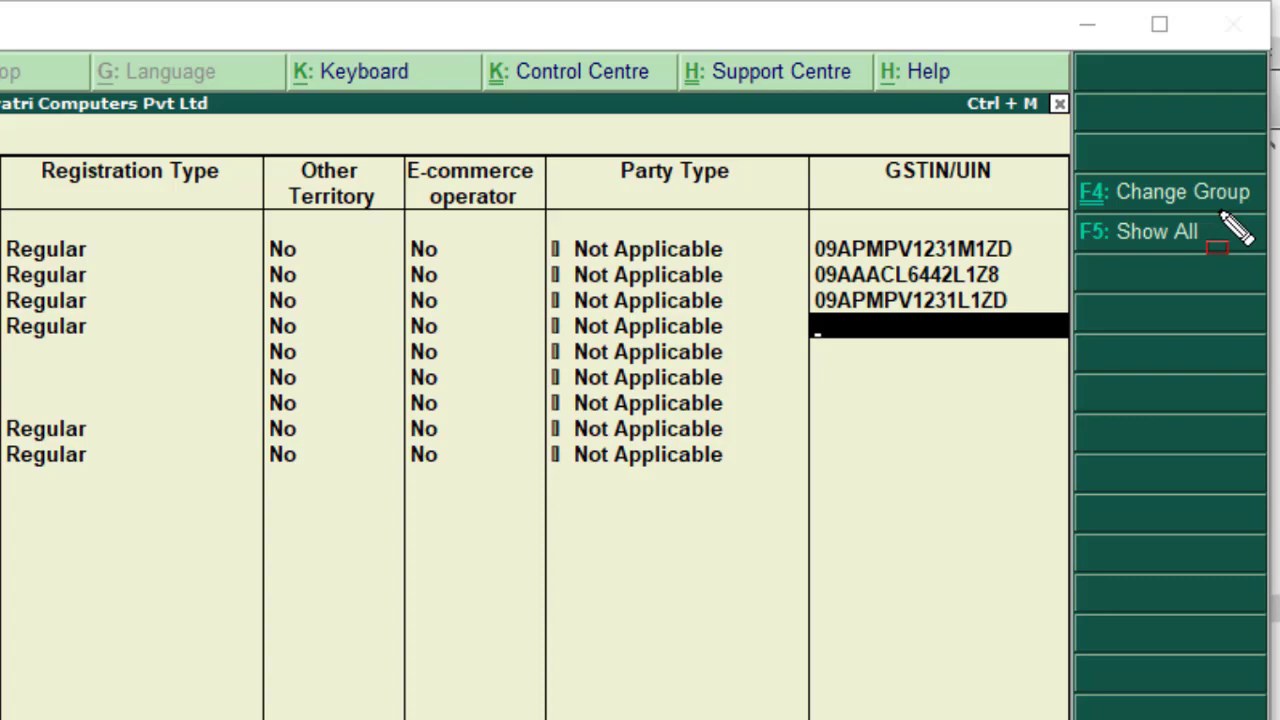
key(F4)
key(Escape)
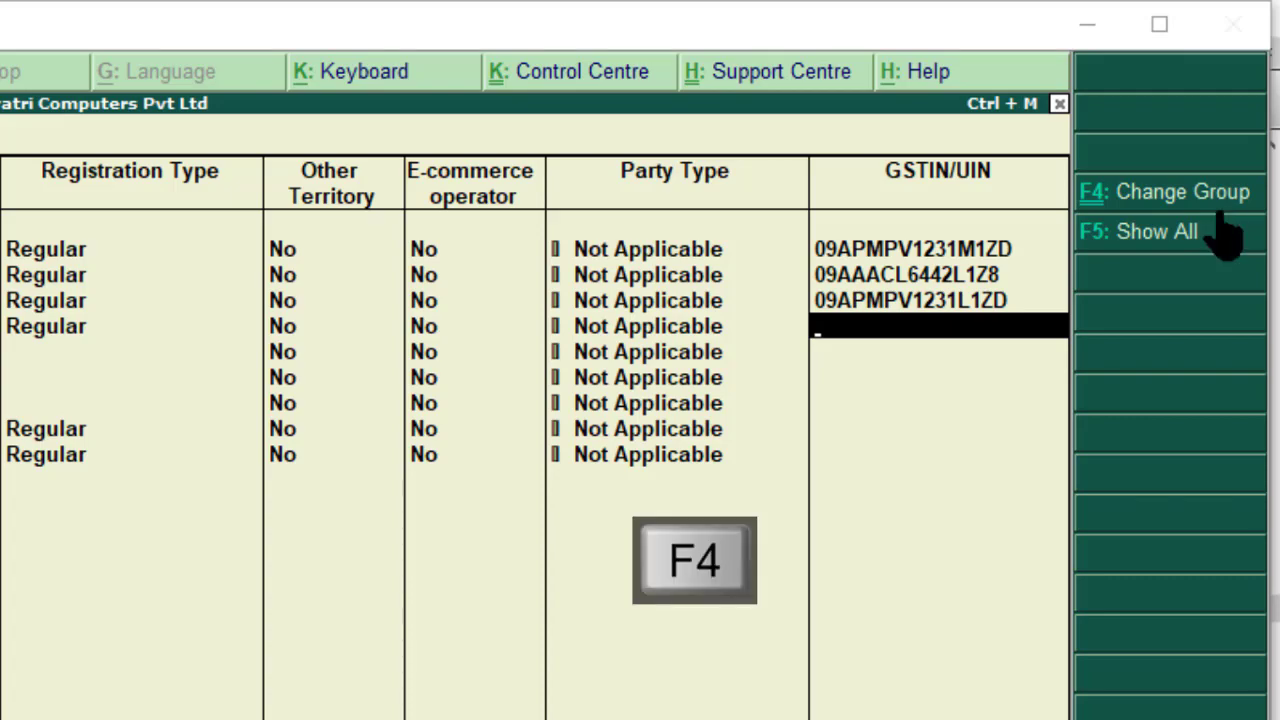
click(1220, 210)
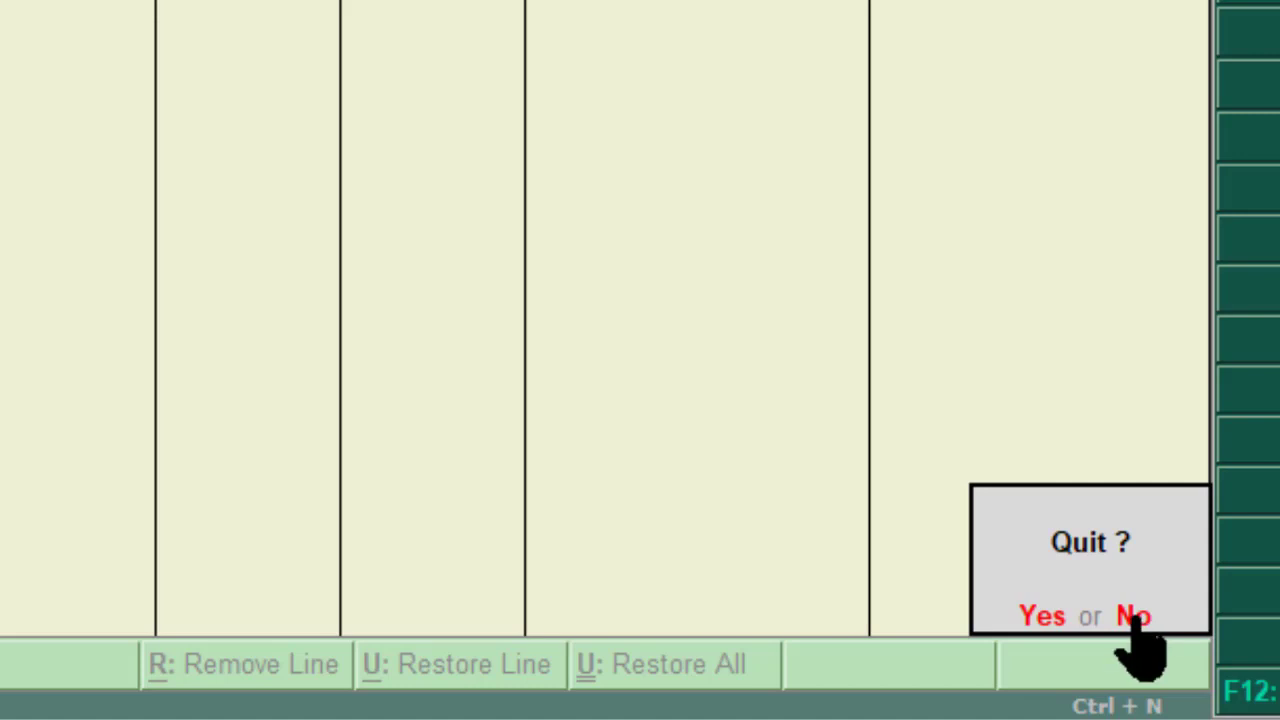
click(1134, 617)
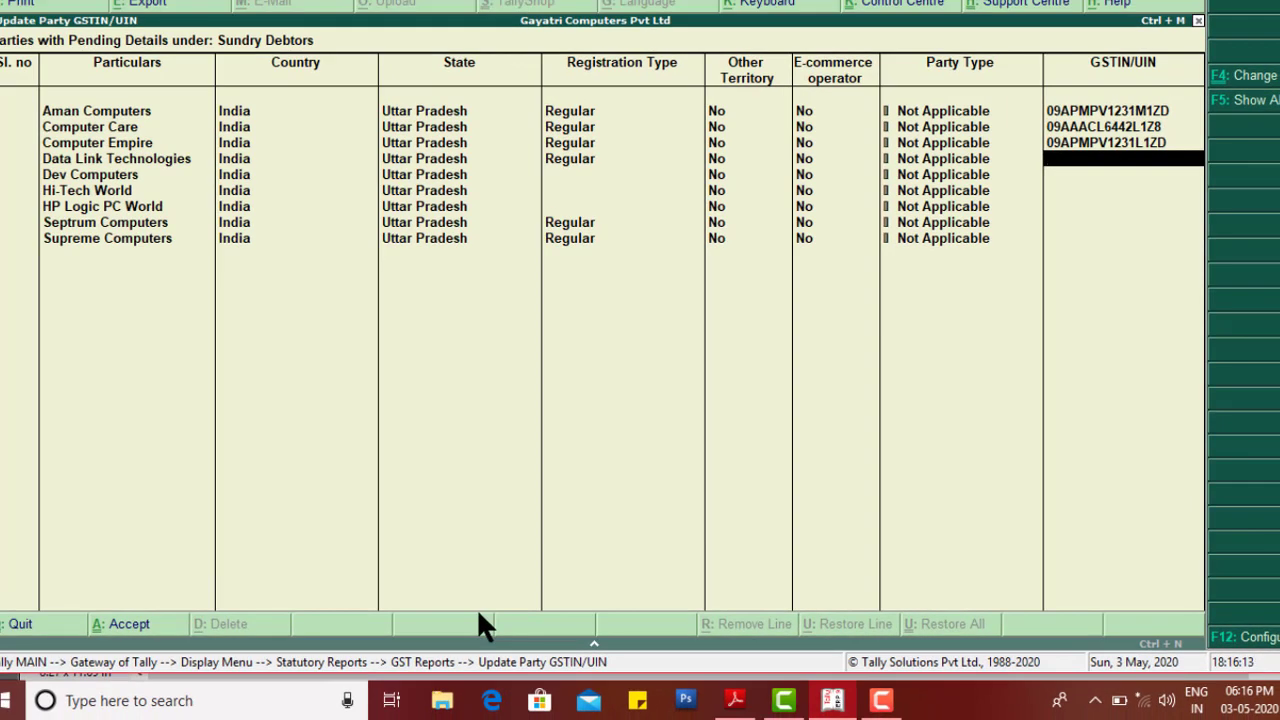
Step: Switch the Update Party GSTIN/UIN report to the Sundry Creditors group with All Items ledgers
key(ctrl+a)
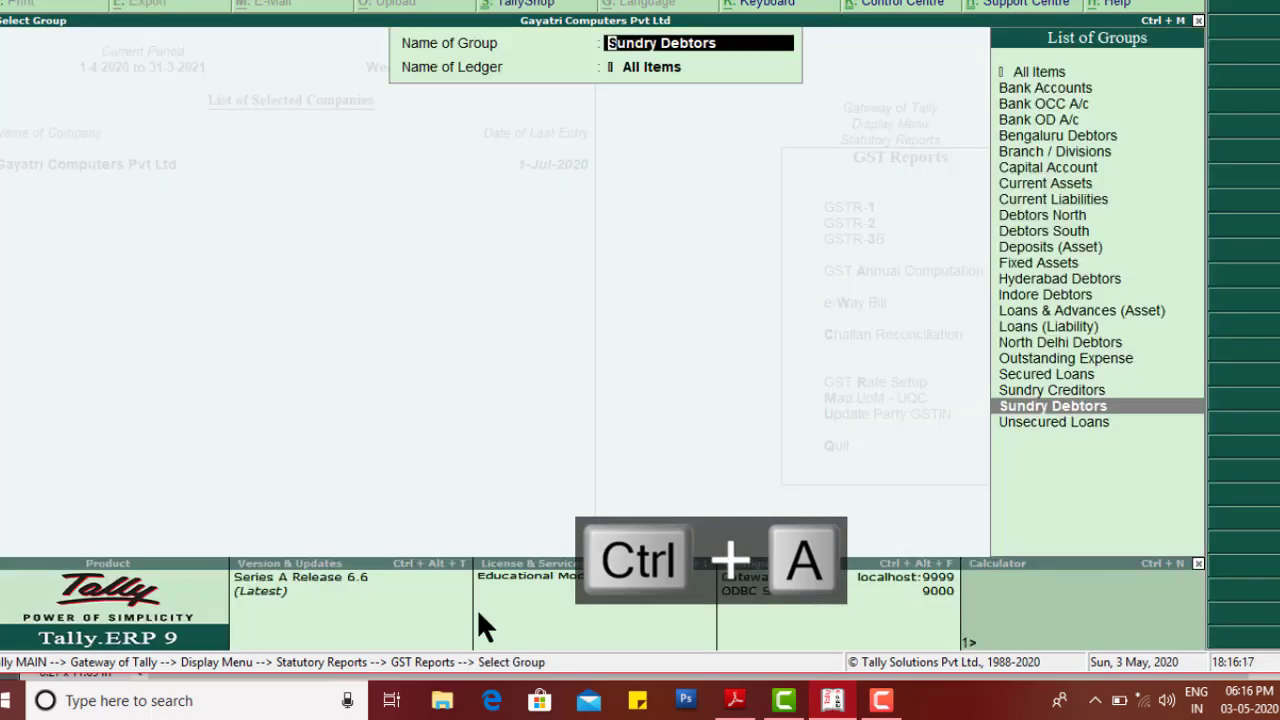
key(Up)
key(Return)
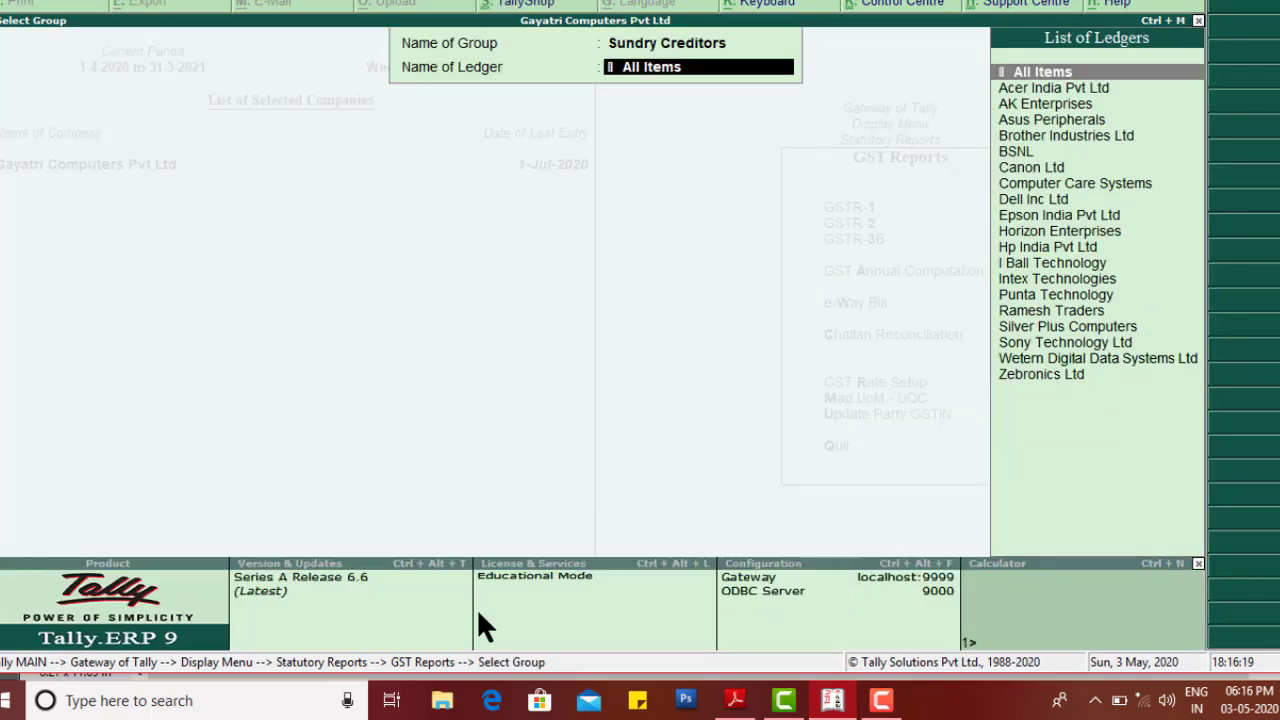
key(Return)
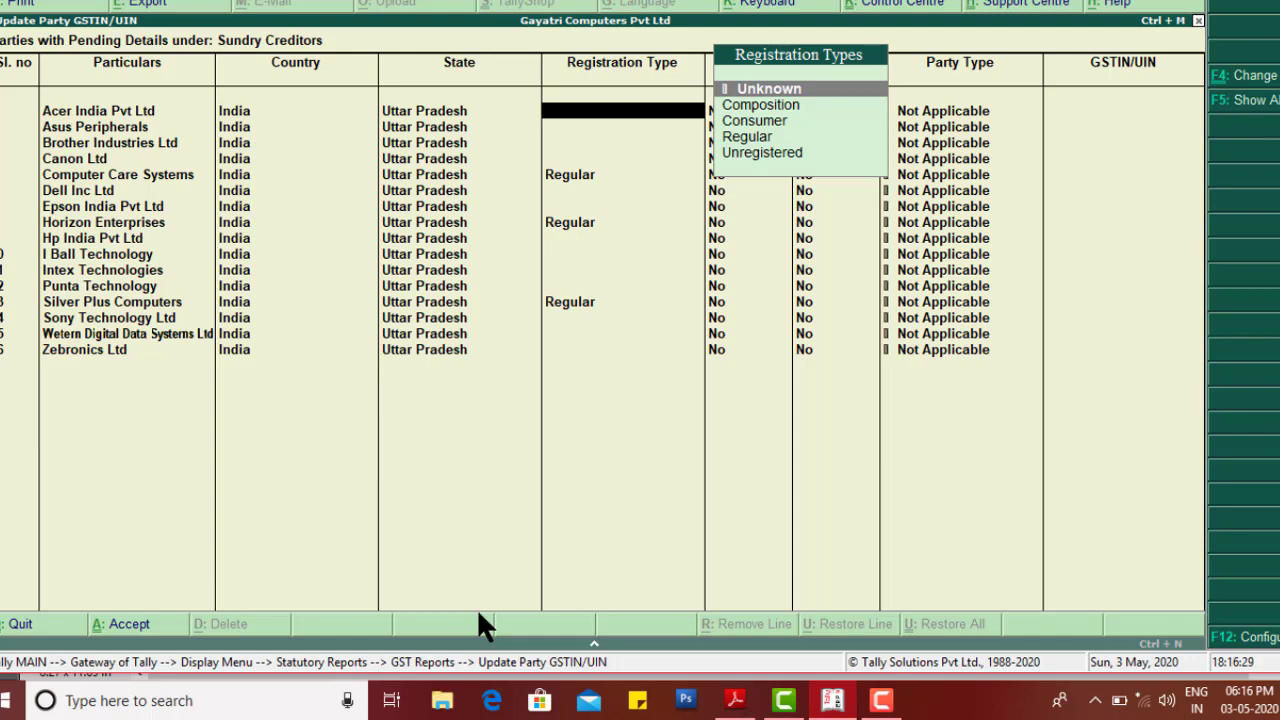
click(735, 700)
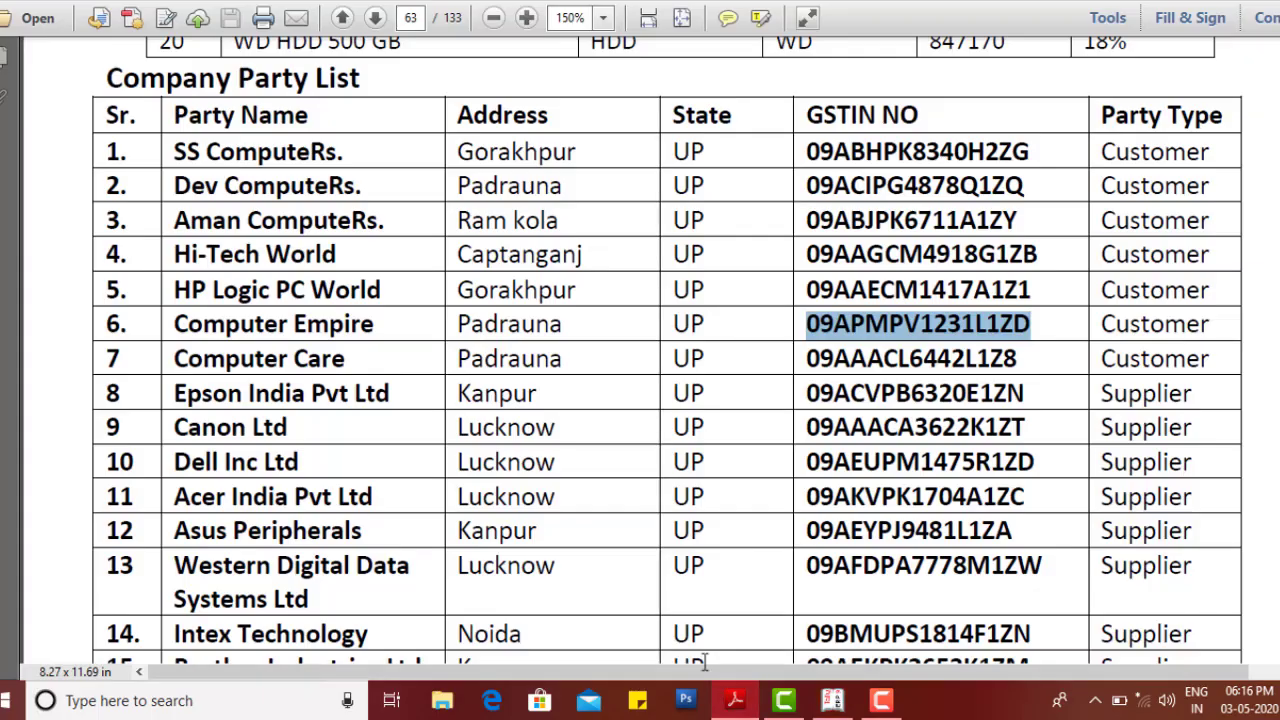
scroll(550, 447, down, 2)
scroll(550, 447, down, 5)
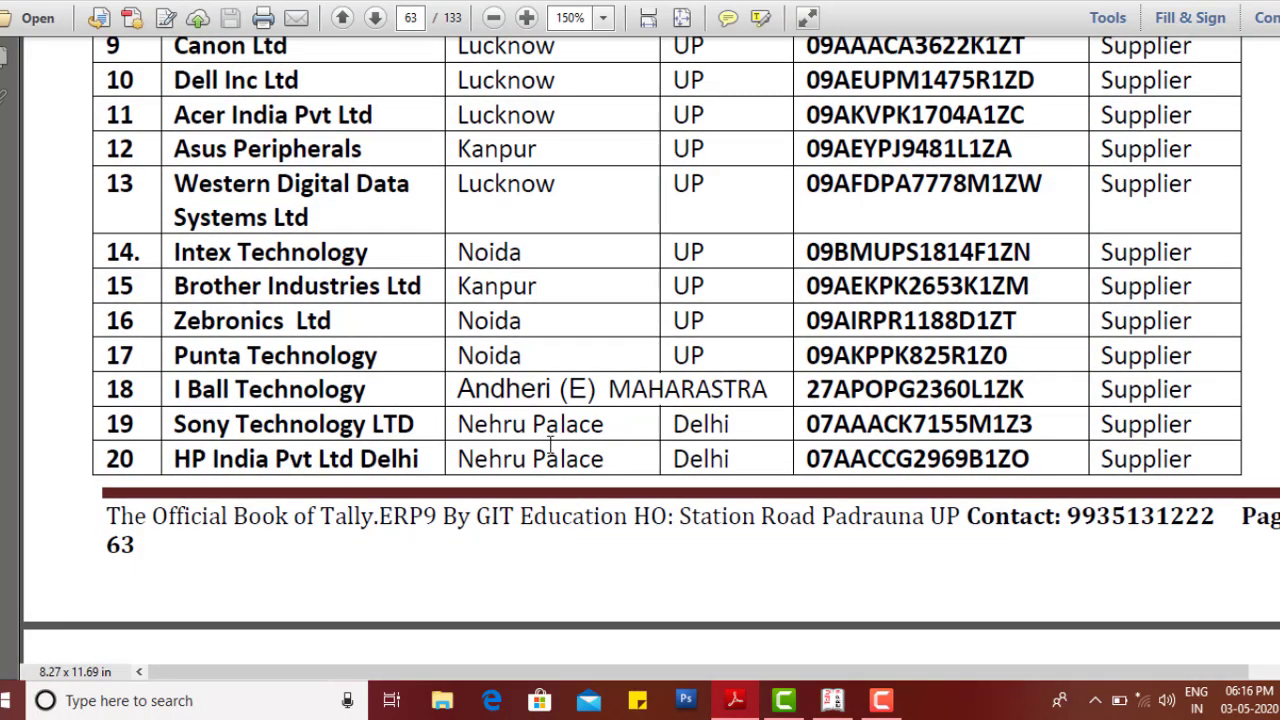
scroll(550, 447, up, 2)
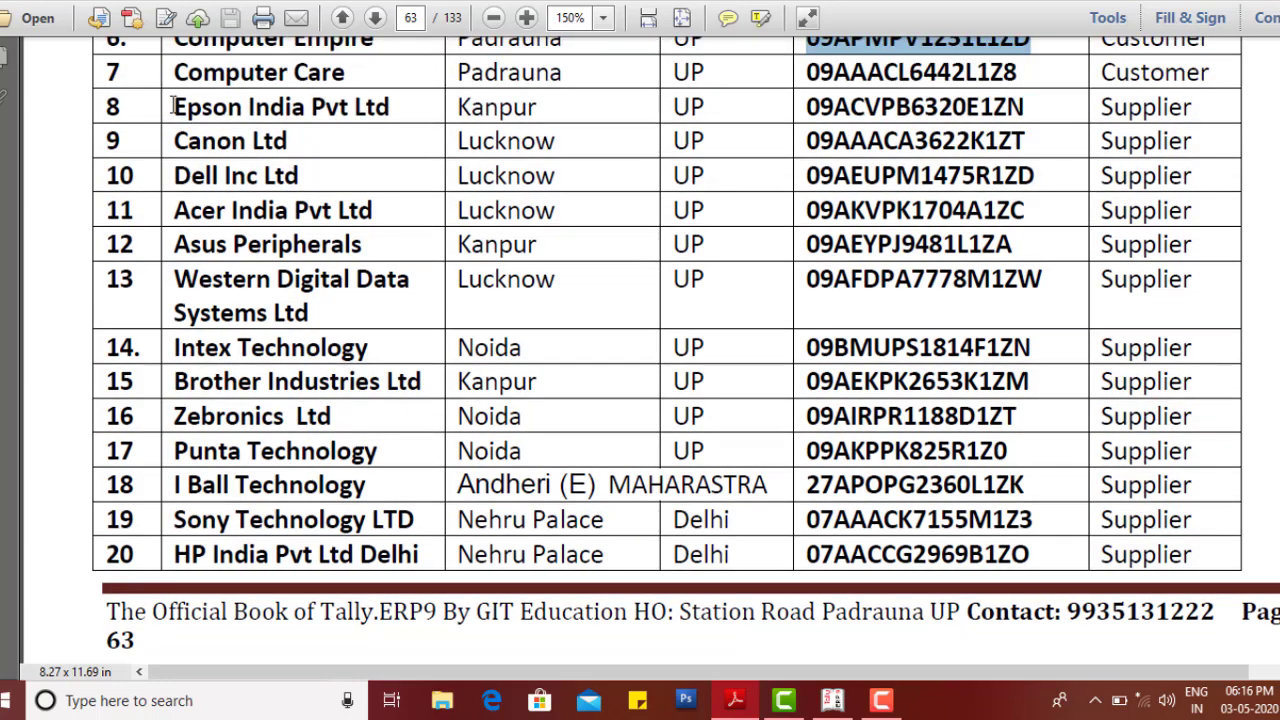
drag(173, 106, 538, 116)
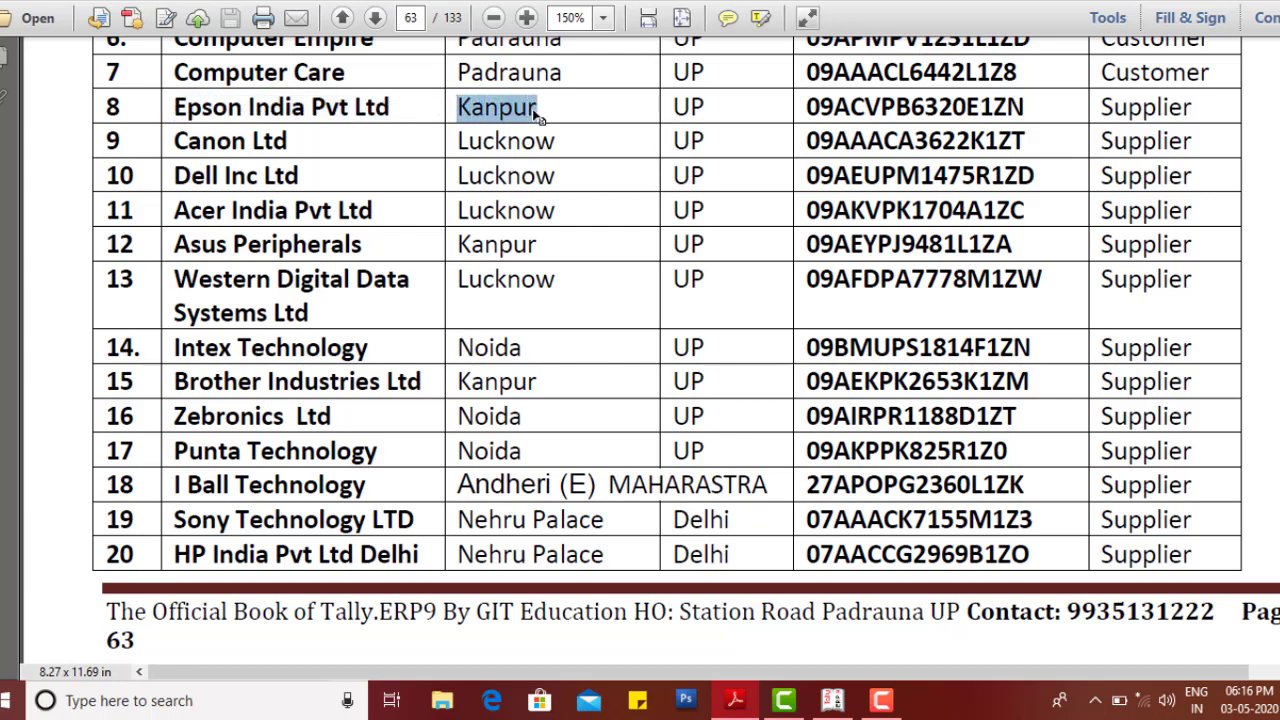
key(alt+Tab)
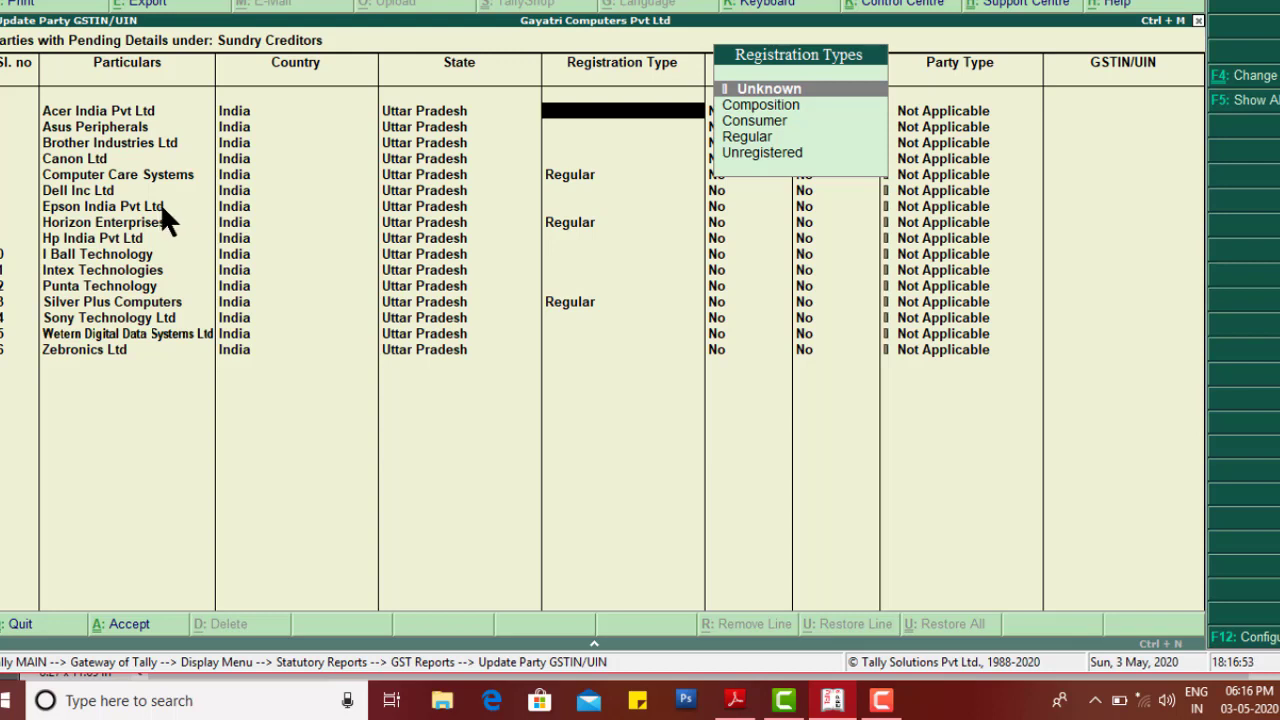
Step: Keep Acer, Asus, Brother, Canon and Dell at Unknown registration type
key(Return)
key(Down)
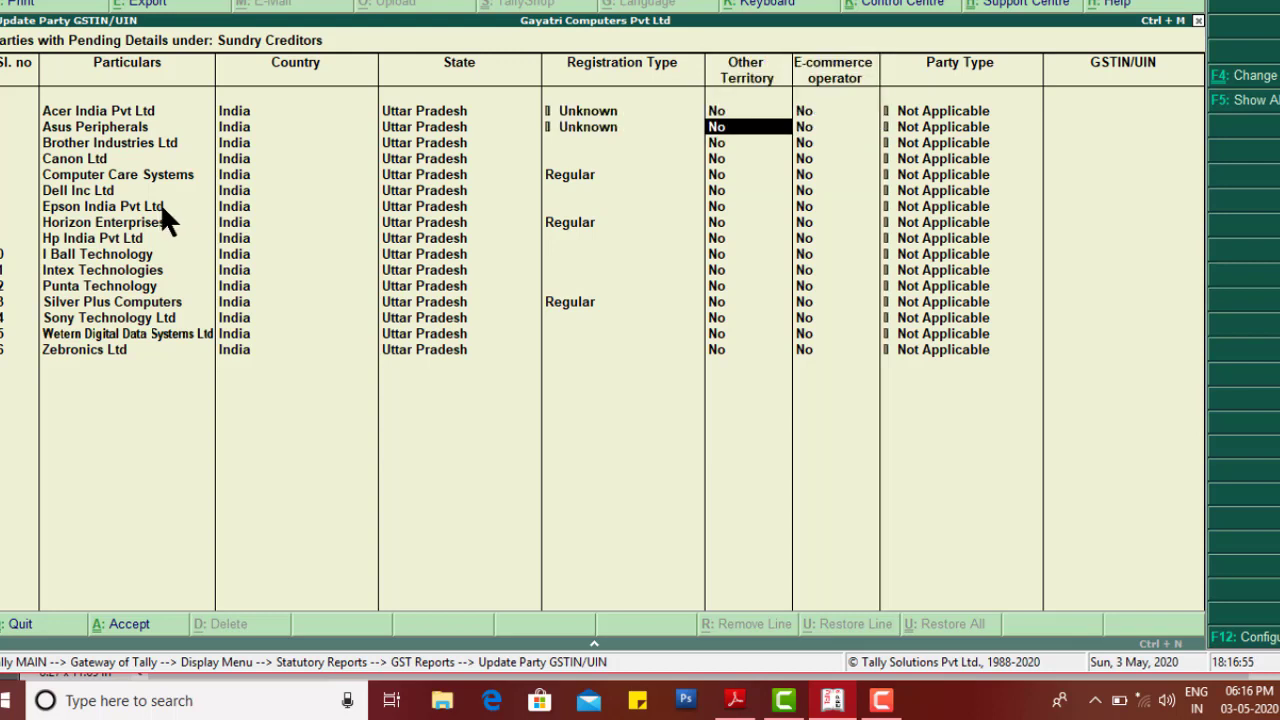
key(Down)
key(Down)
key(Down)
key(Down)
key(Down)
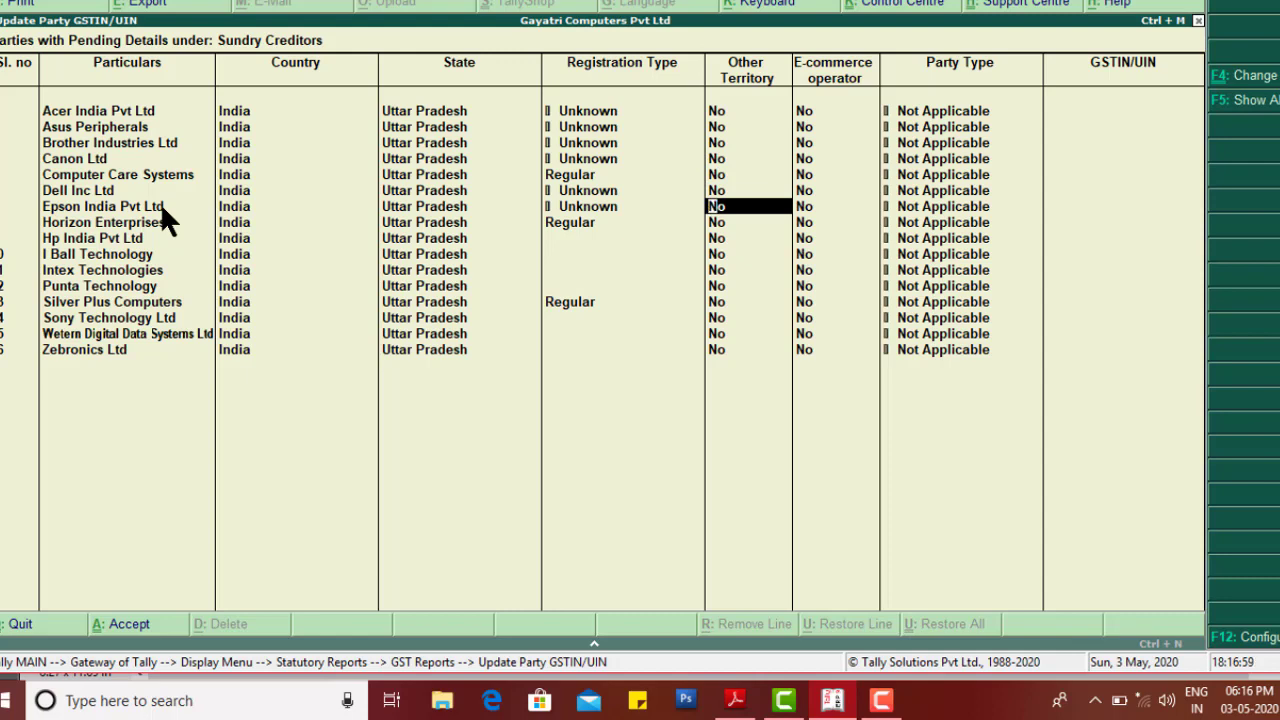
Step: Set Epson India's registration type to Regular and bring up the PDF party list
key(Left)
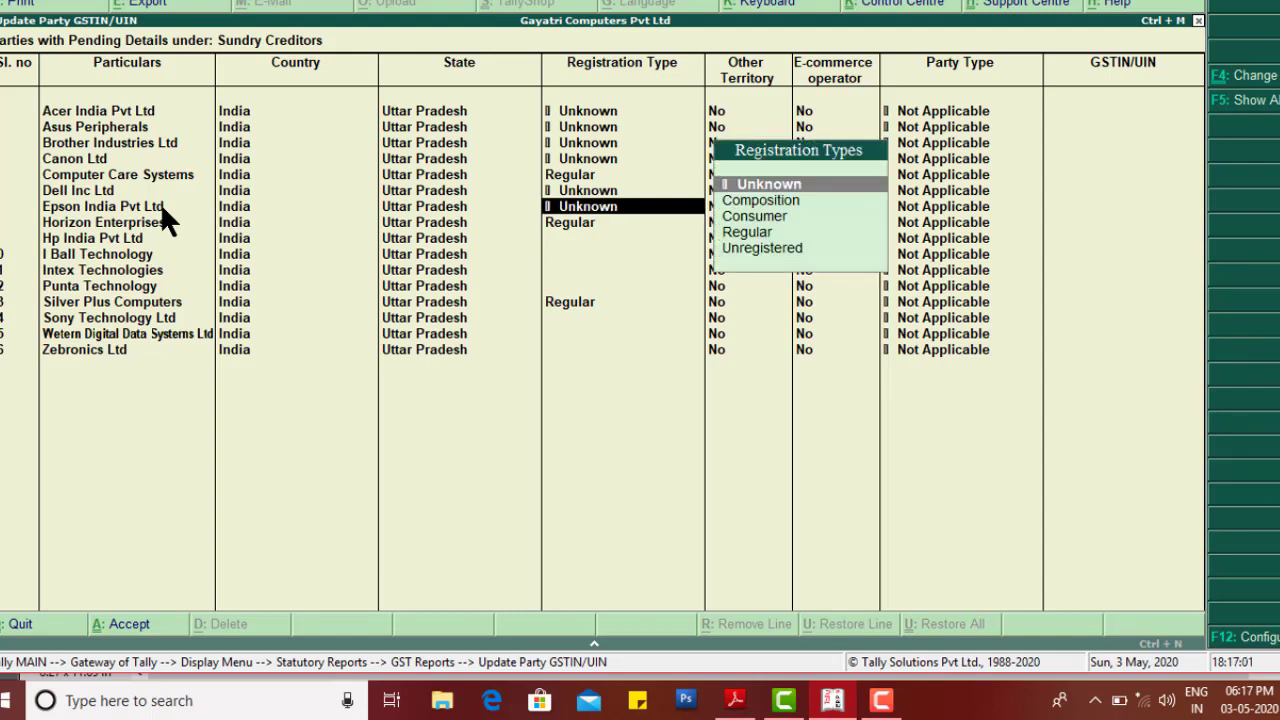
key(Down)
key(Down)
key(Down)
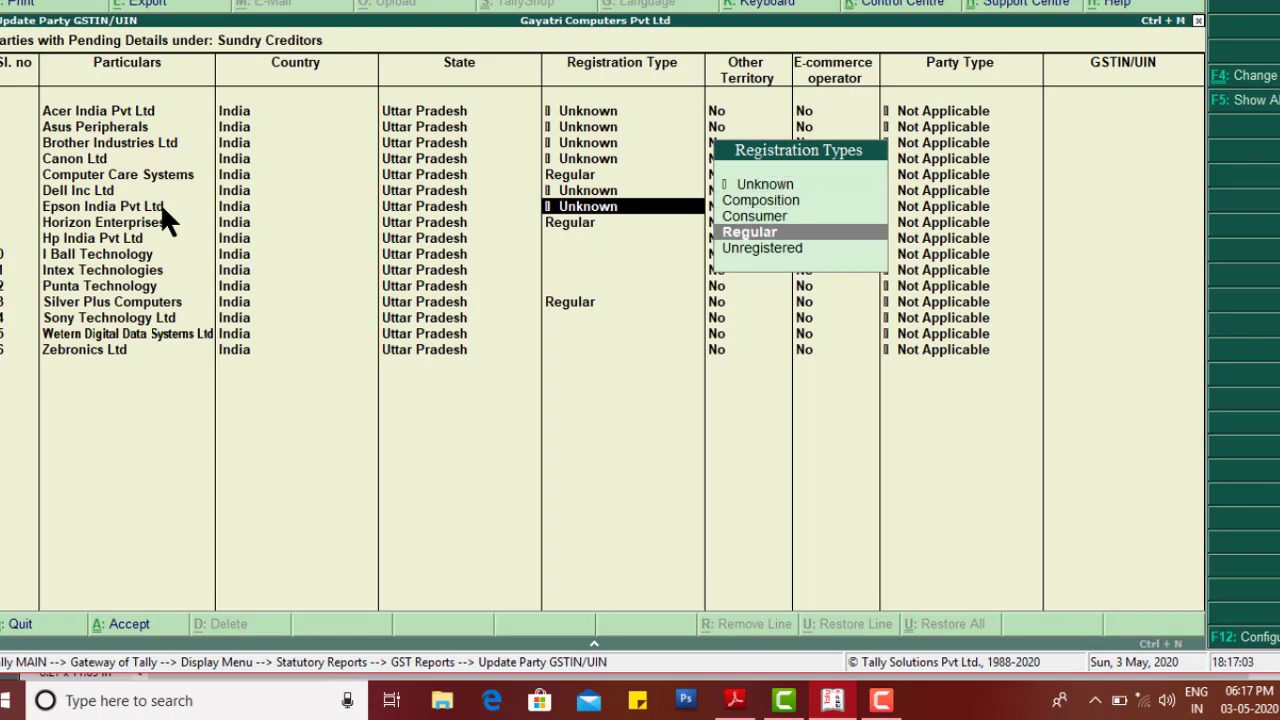
key(Return)
key(Return)
key(Return)
key(Return)
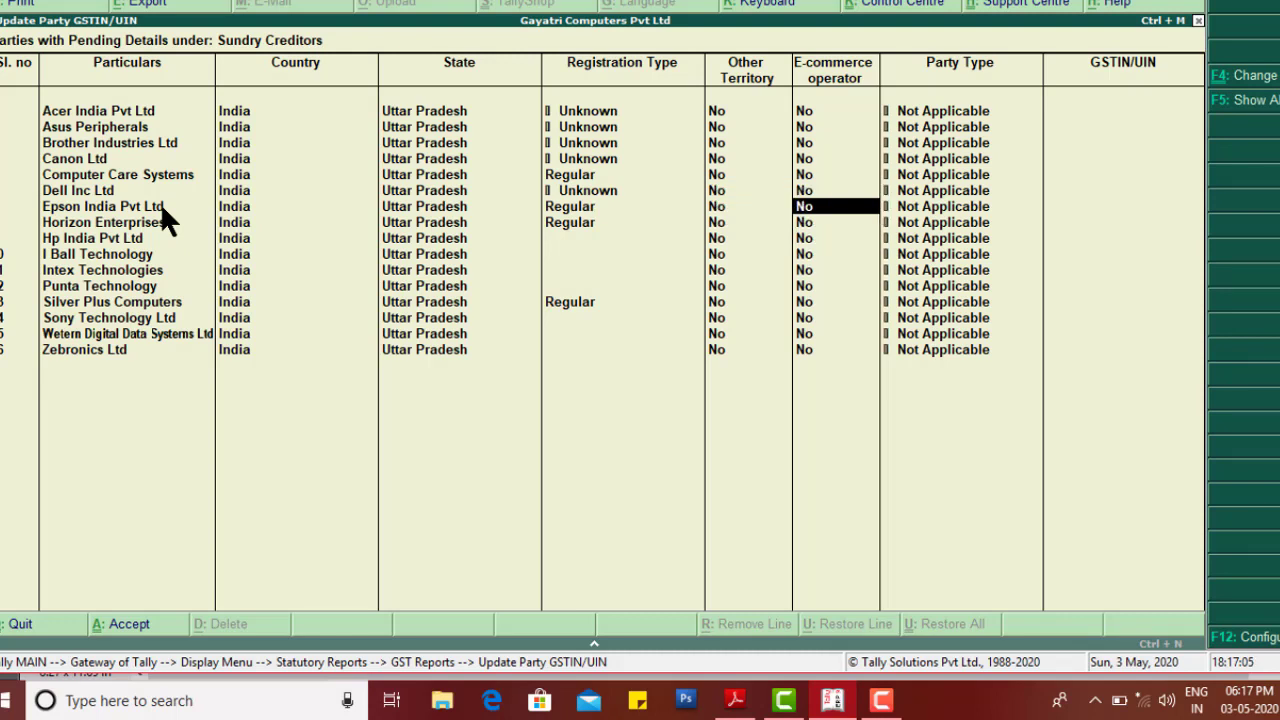
key(alt+Tab)
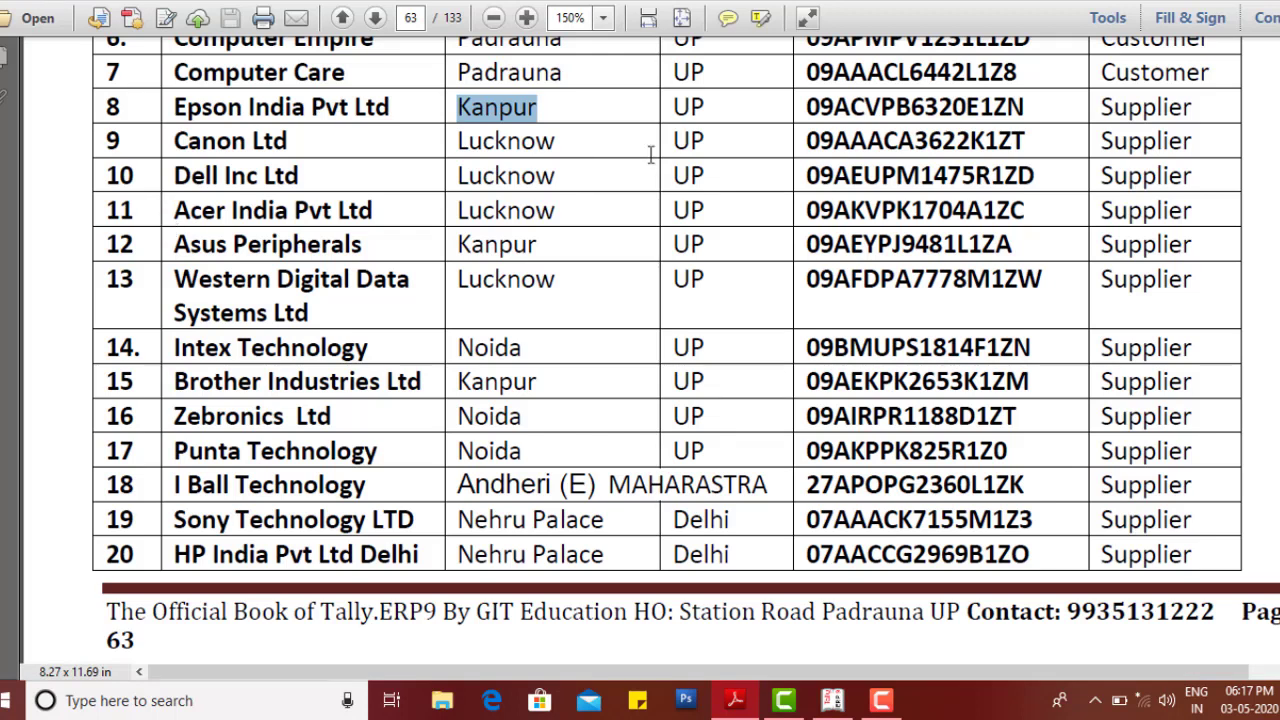
click(1025, 108)
drag(1025, 108, 805, 104)
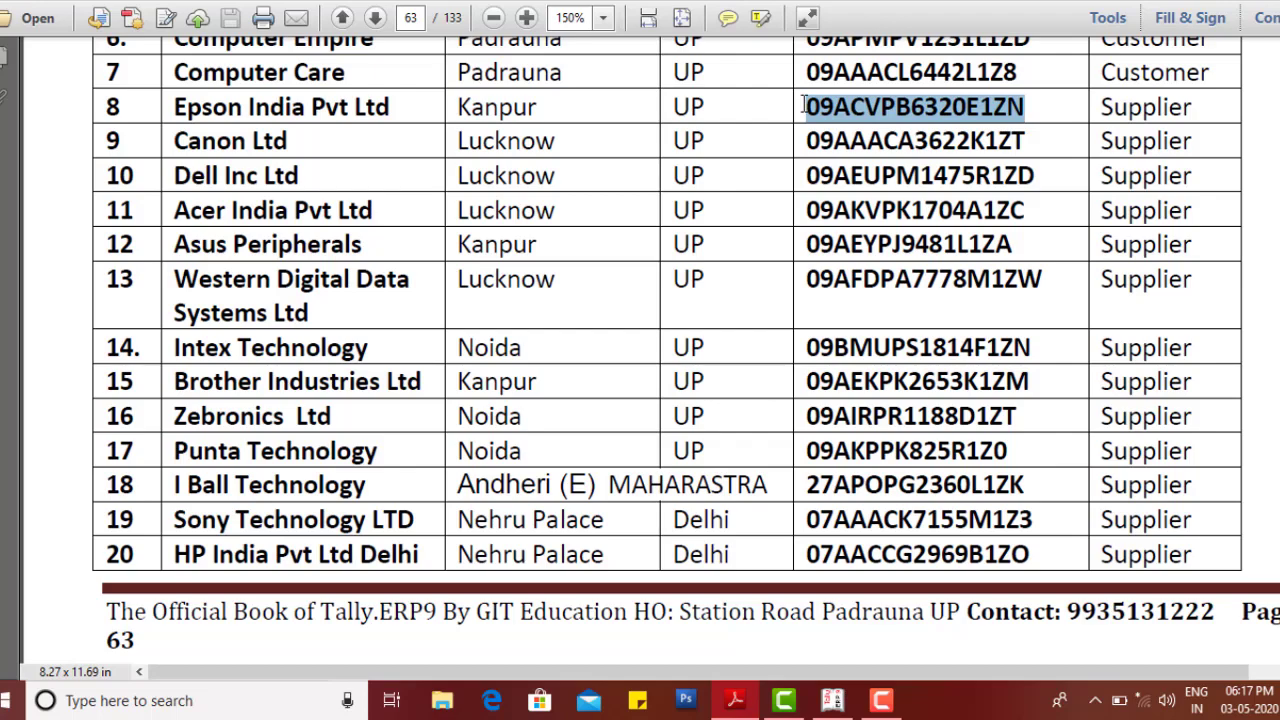
click(834, 702)
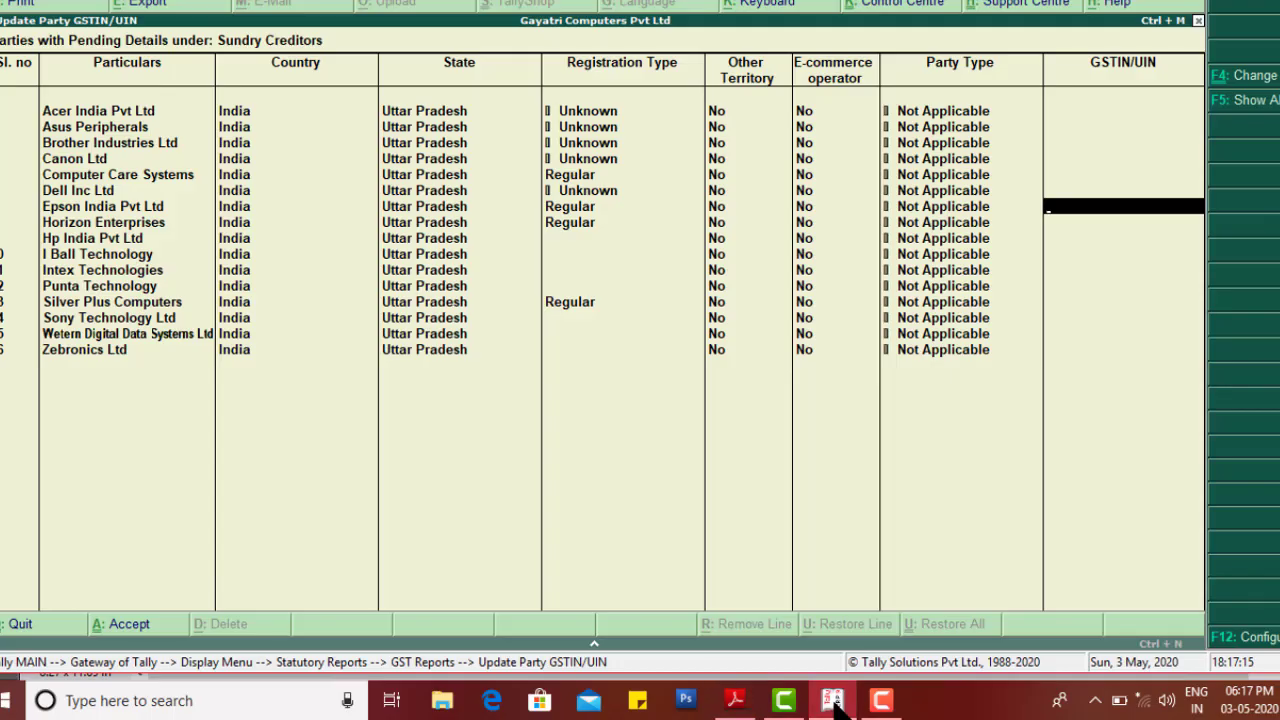
key(ctrl+alt+v)
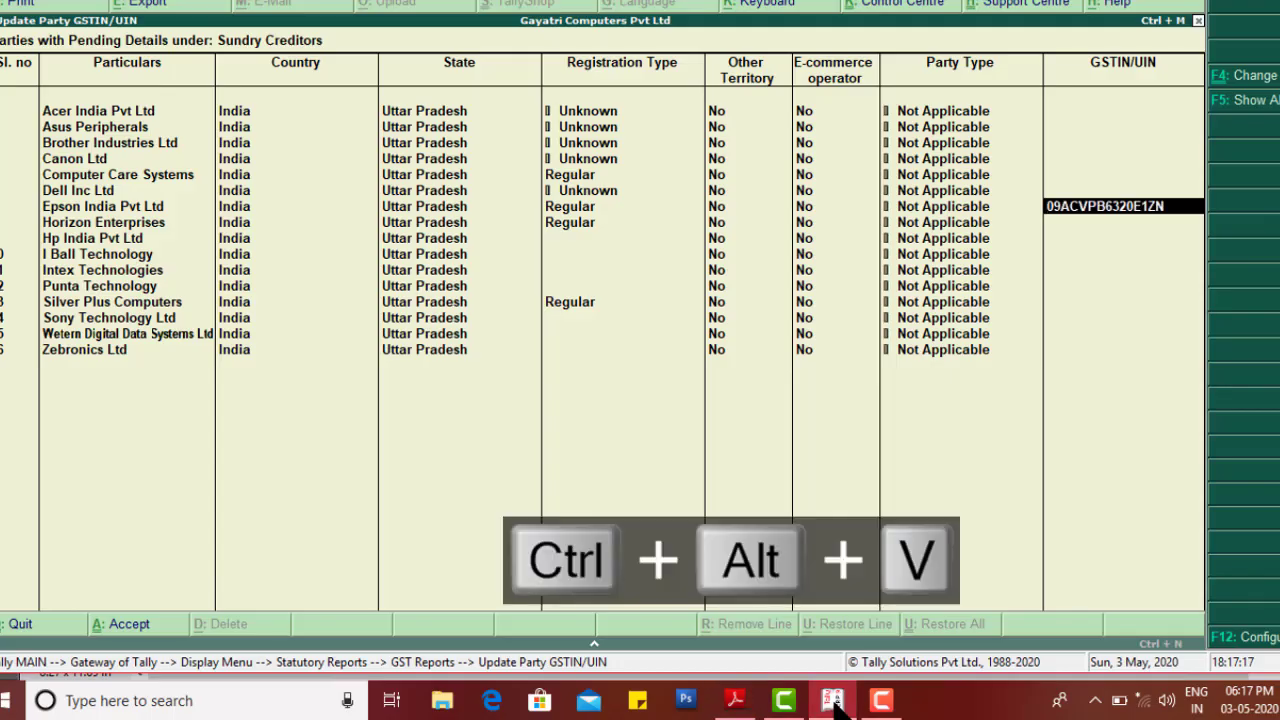
key(Return)
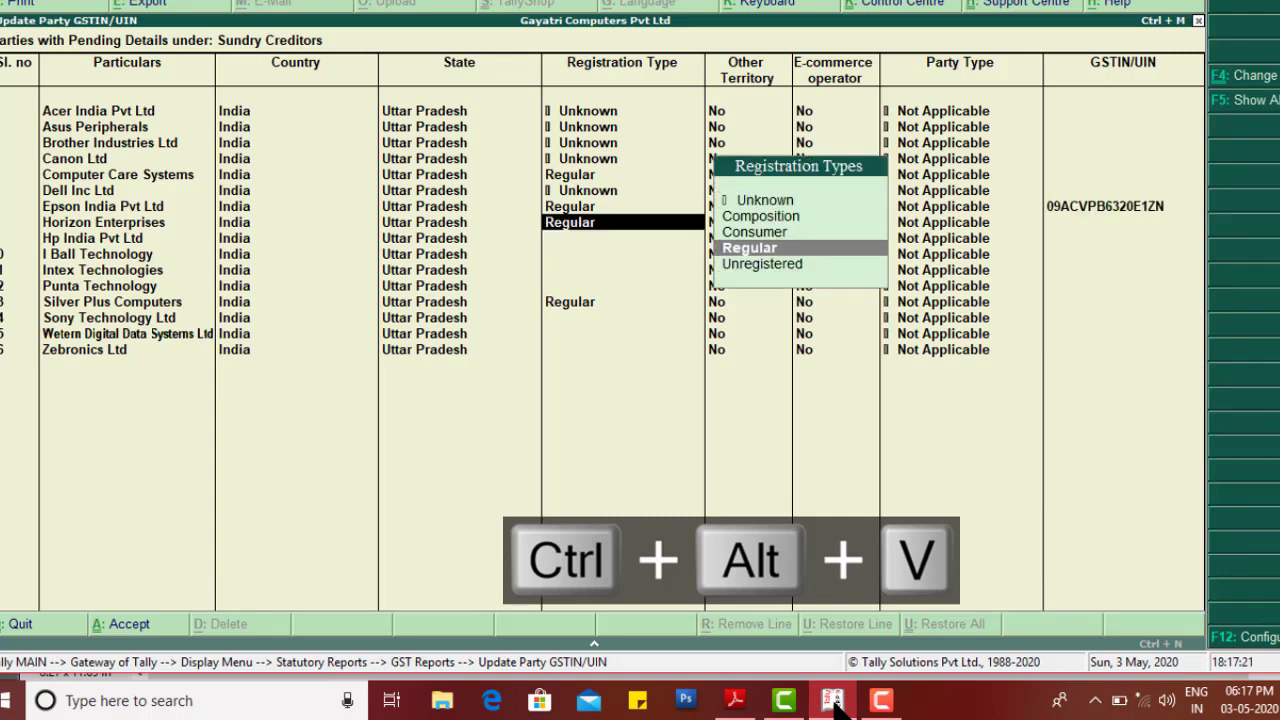
key(Return)
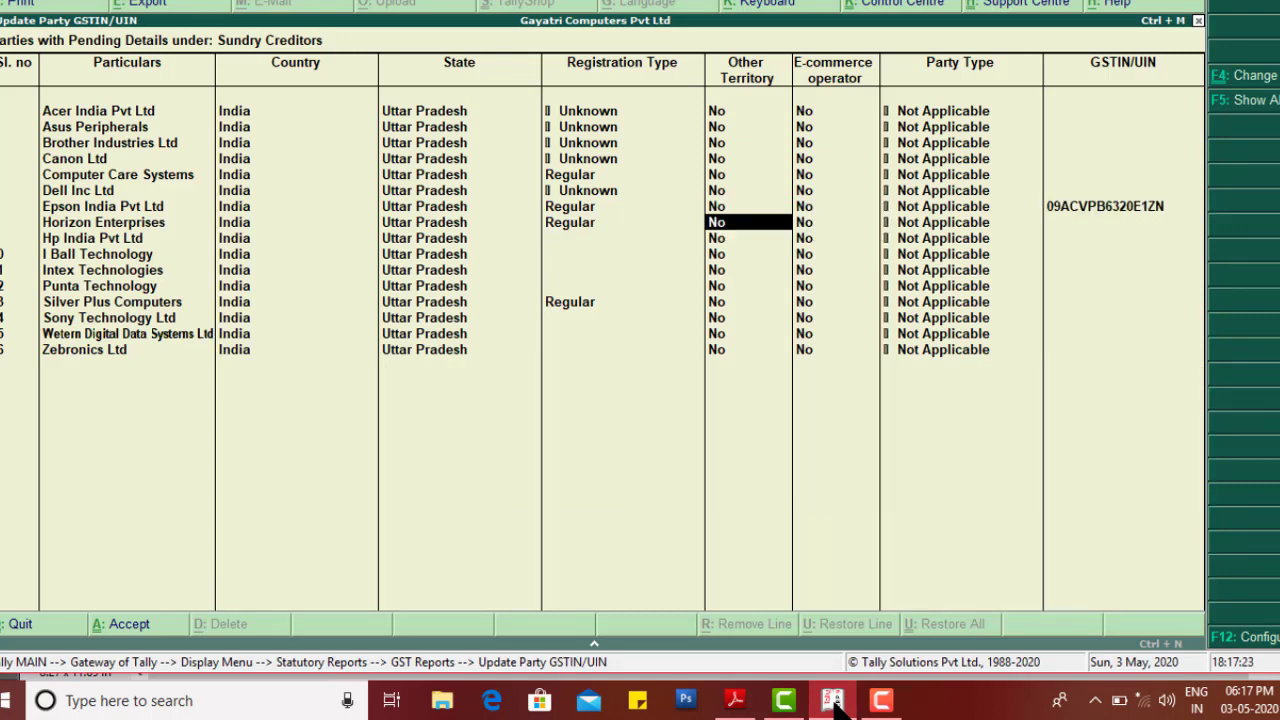